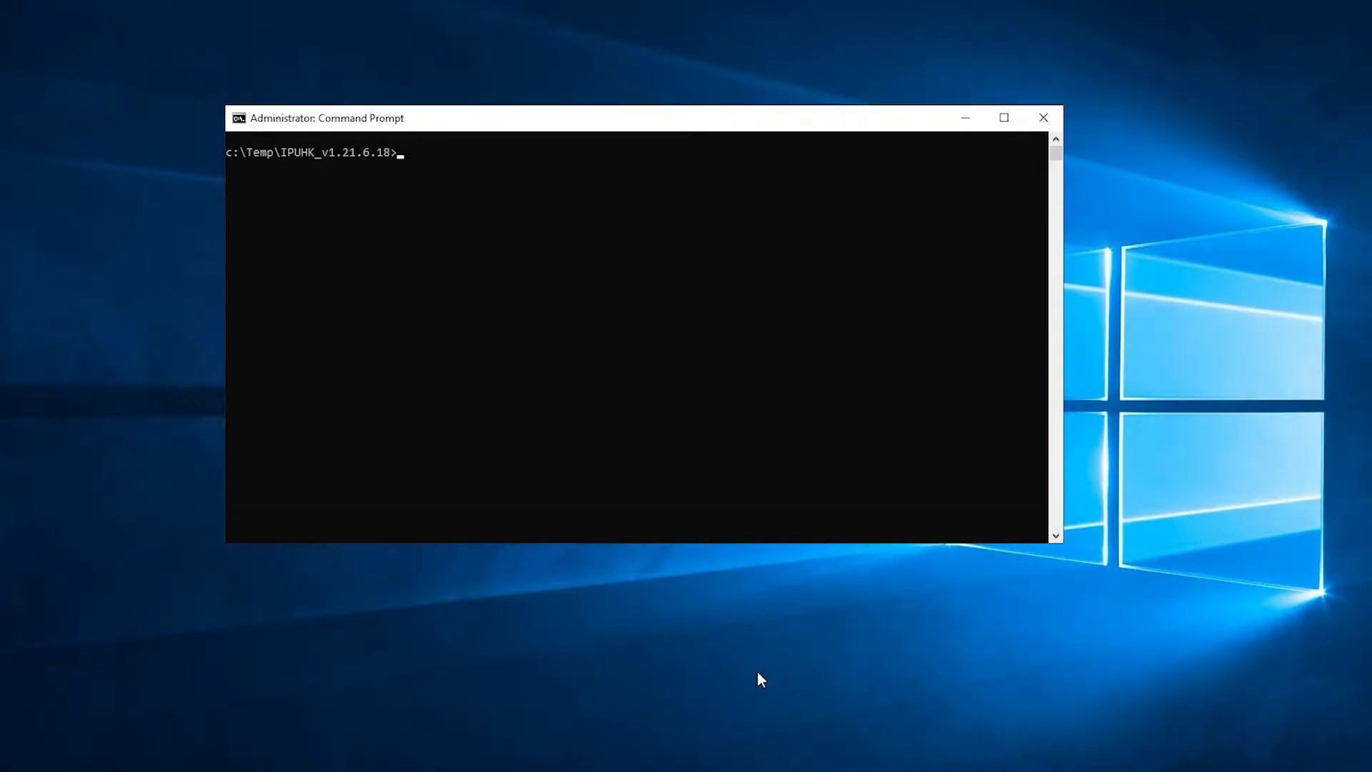
Run Windows10IPUHydrationKit_Install.exe -ExtendConsole from the IPUHK_v1.21.6.18 folder and close the command prompt
type("Windo")
key("Tab")
type("-Exte")
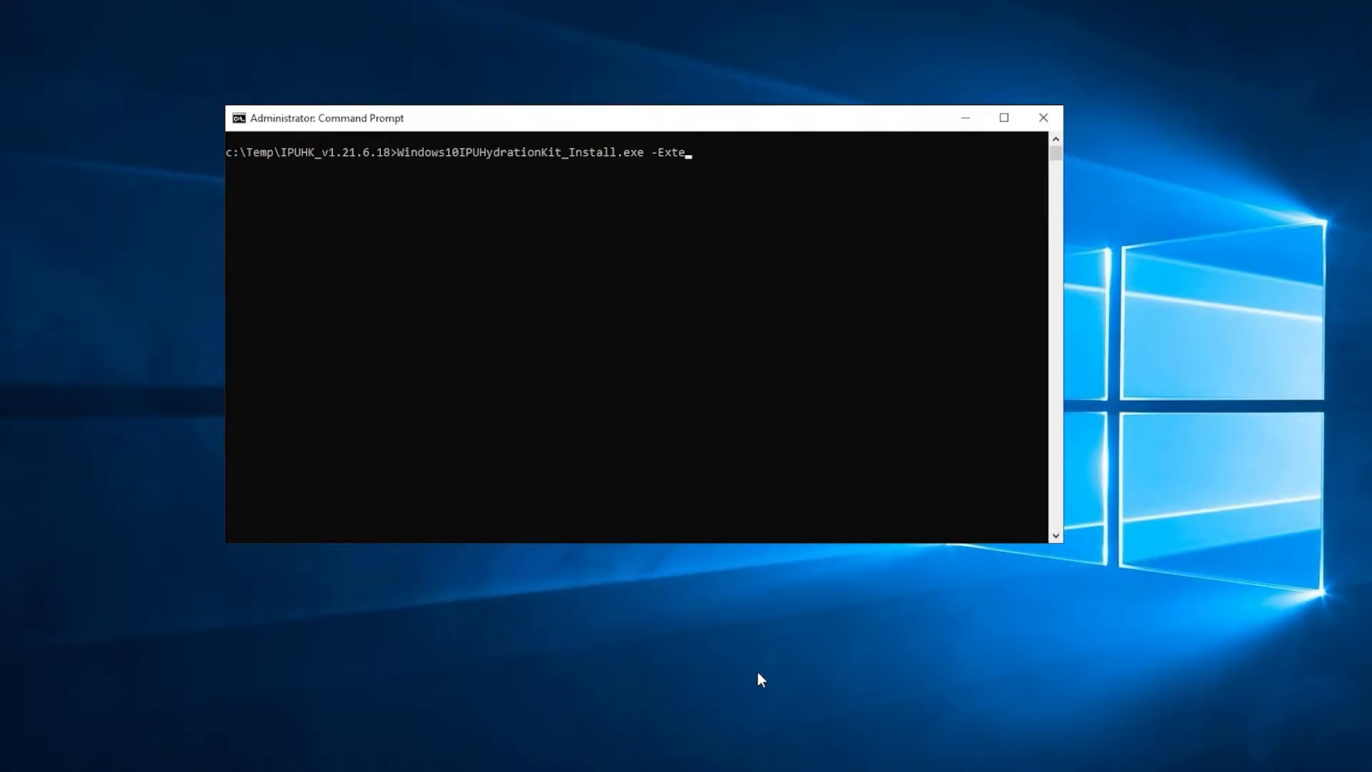
type("ndConsole")
key("Return")
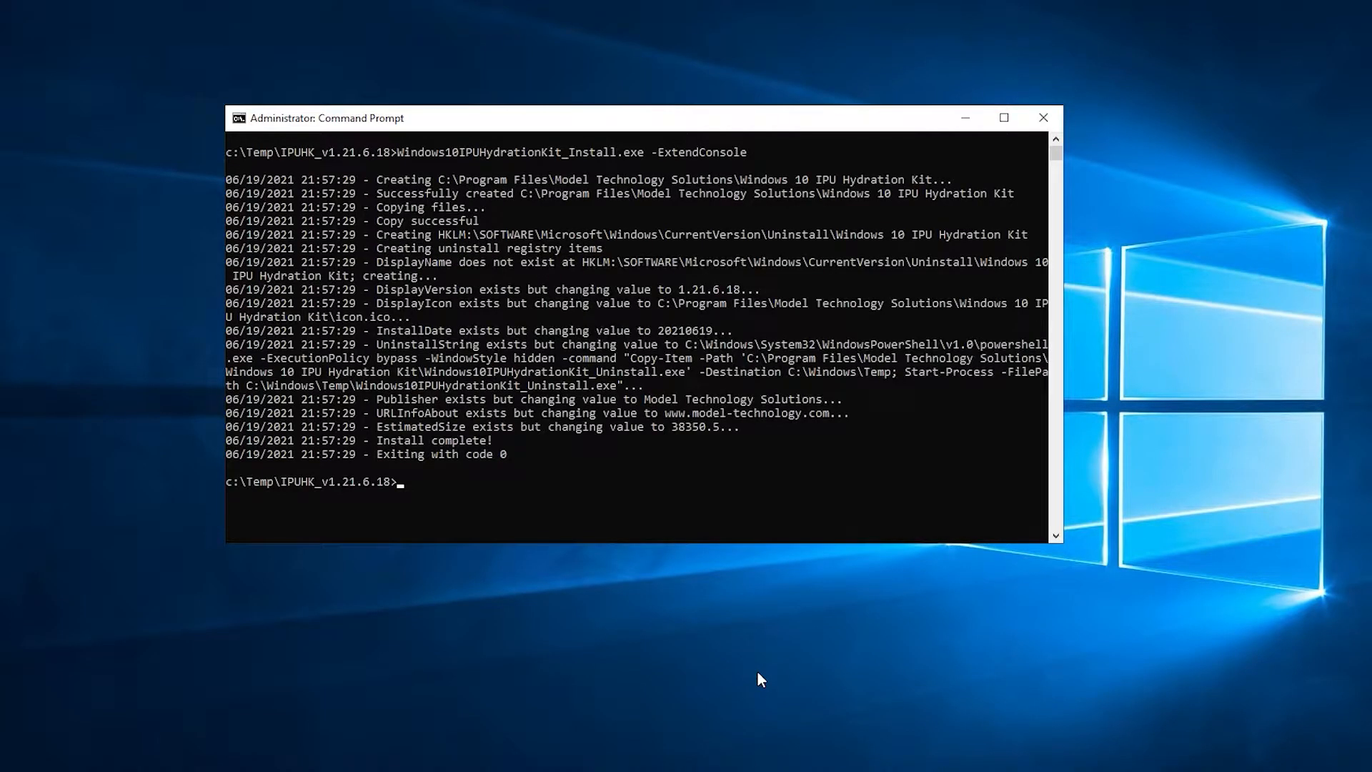
left_click(1049, 115)
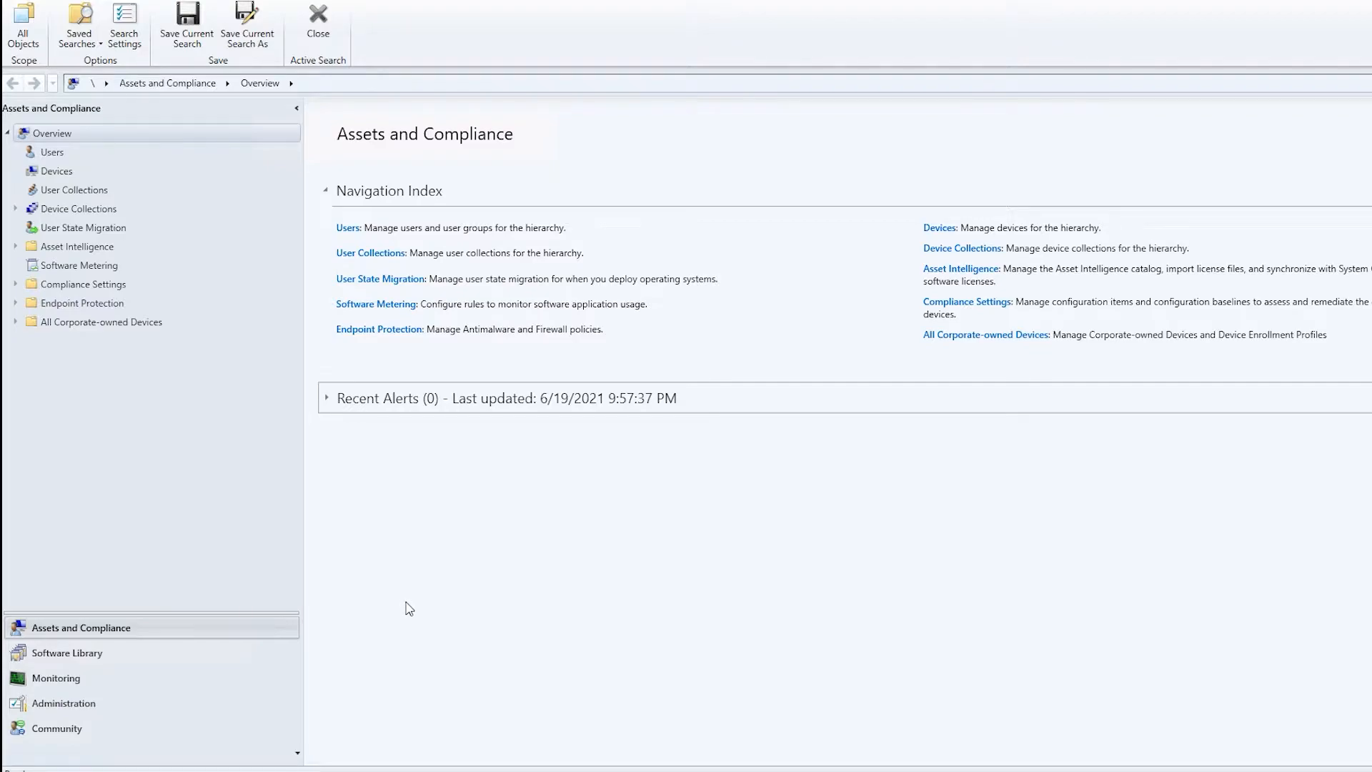
Launch the Hydrate IPU Process wizard for Operating Systems in the Software Library and proceed to the Prerequisites Information page
left_click(118, 657)
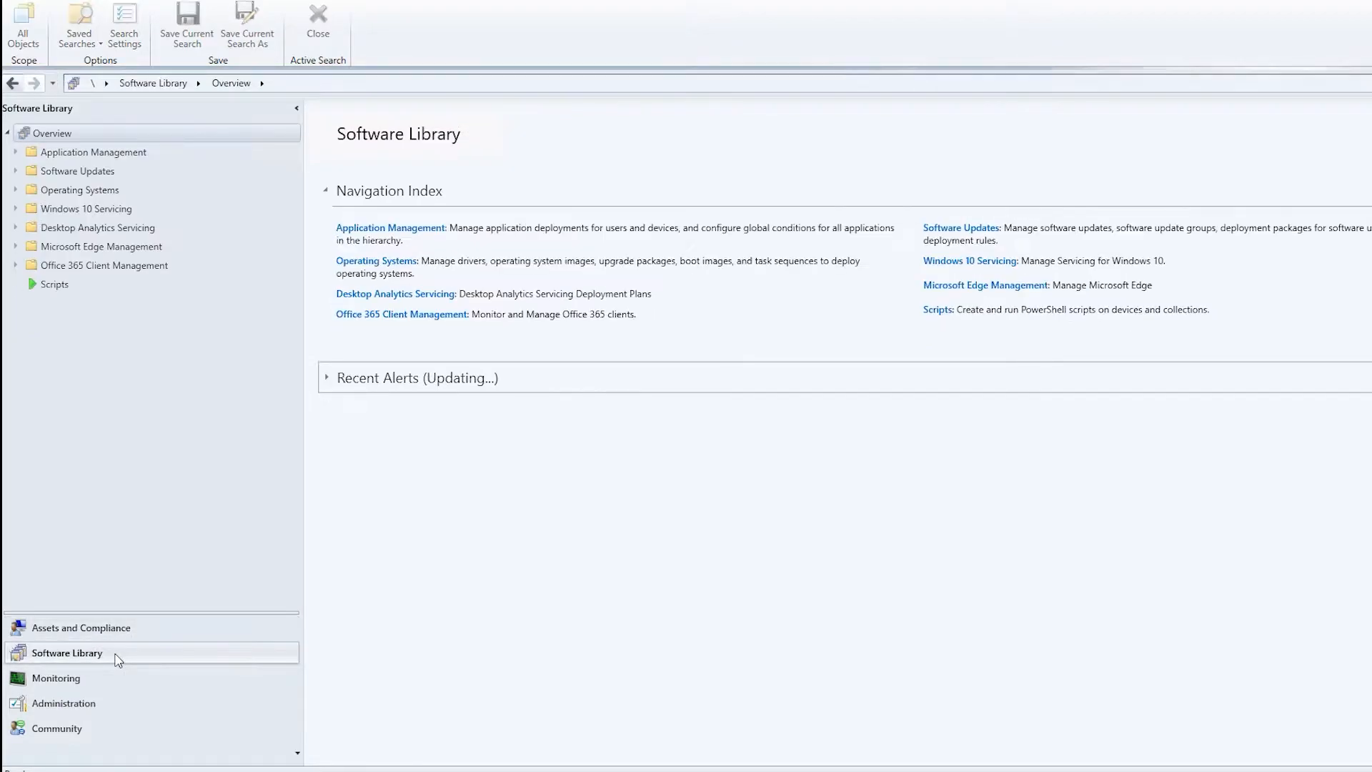
left_click(78, 192)
right_click(77, 190)
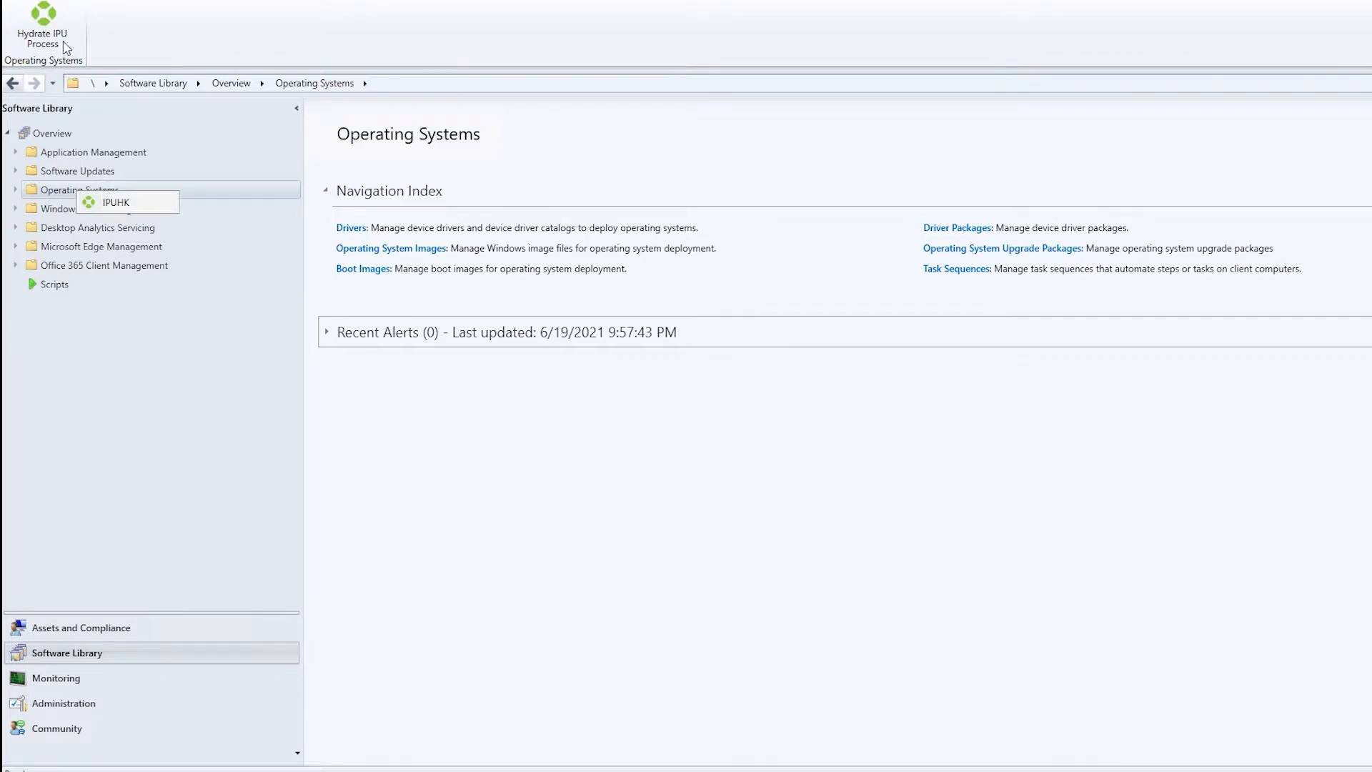
left_click(126, 40)
left_click(70, 30)
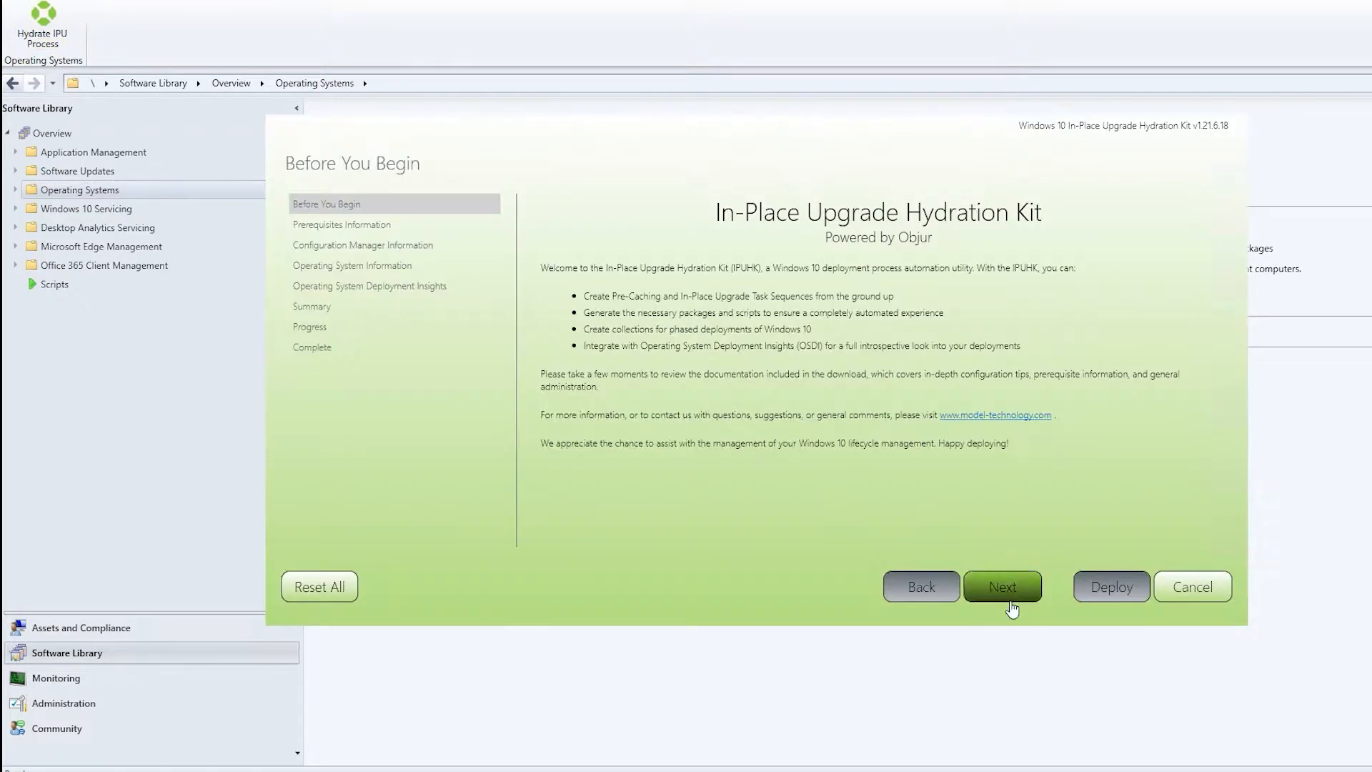
left_click(1012, 600)
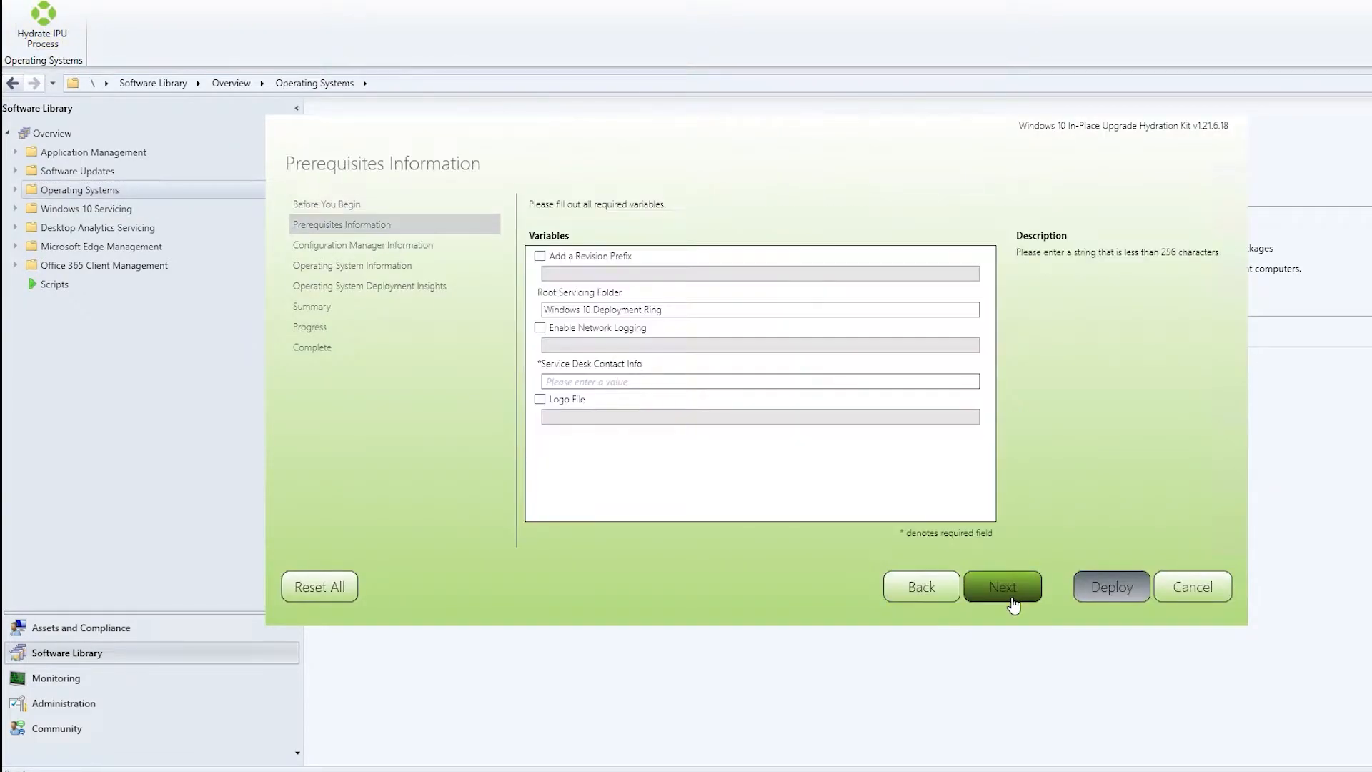
Enable the revision prefix with the value July and enter the service desk's contact phone number
left_click(540, 256)
left_click(605, 280)
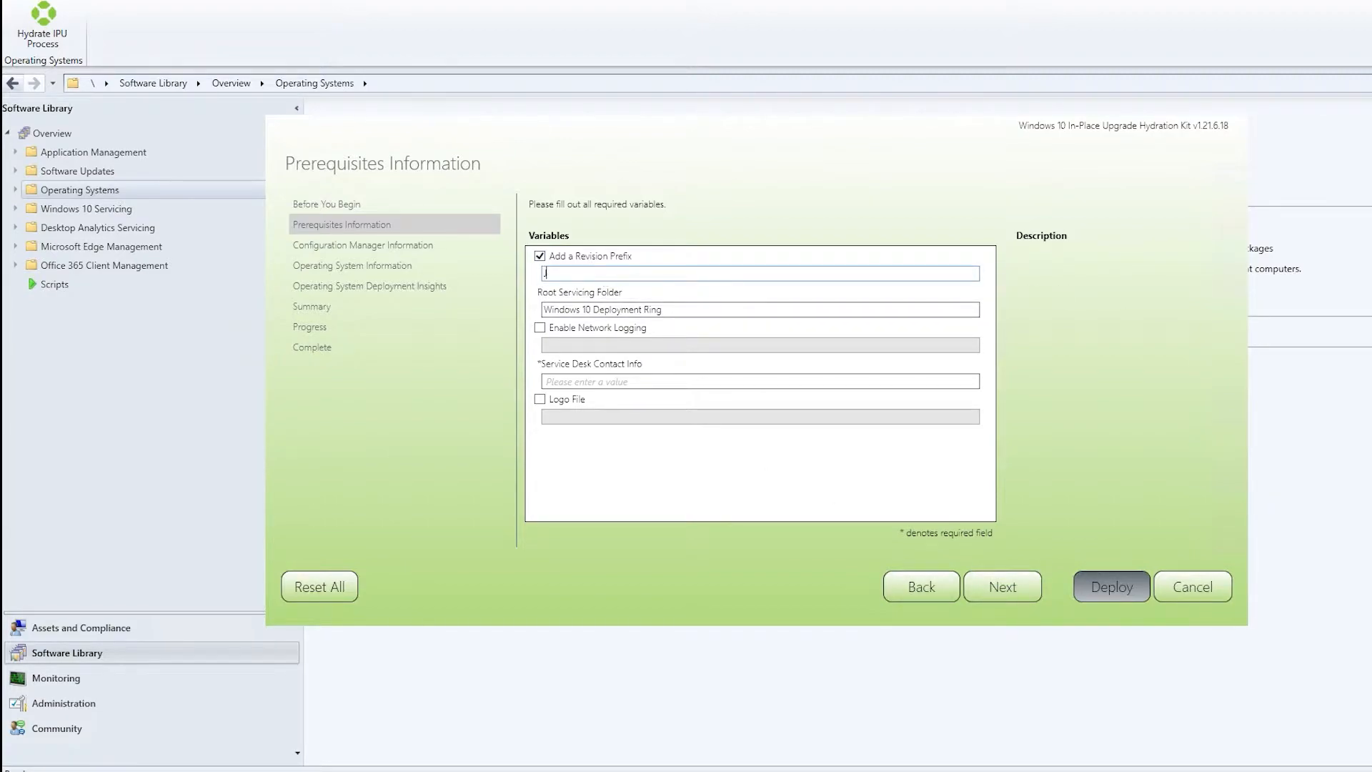
left_click(612, 382)
type("555-555")
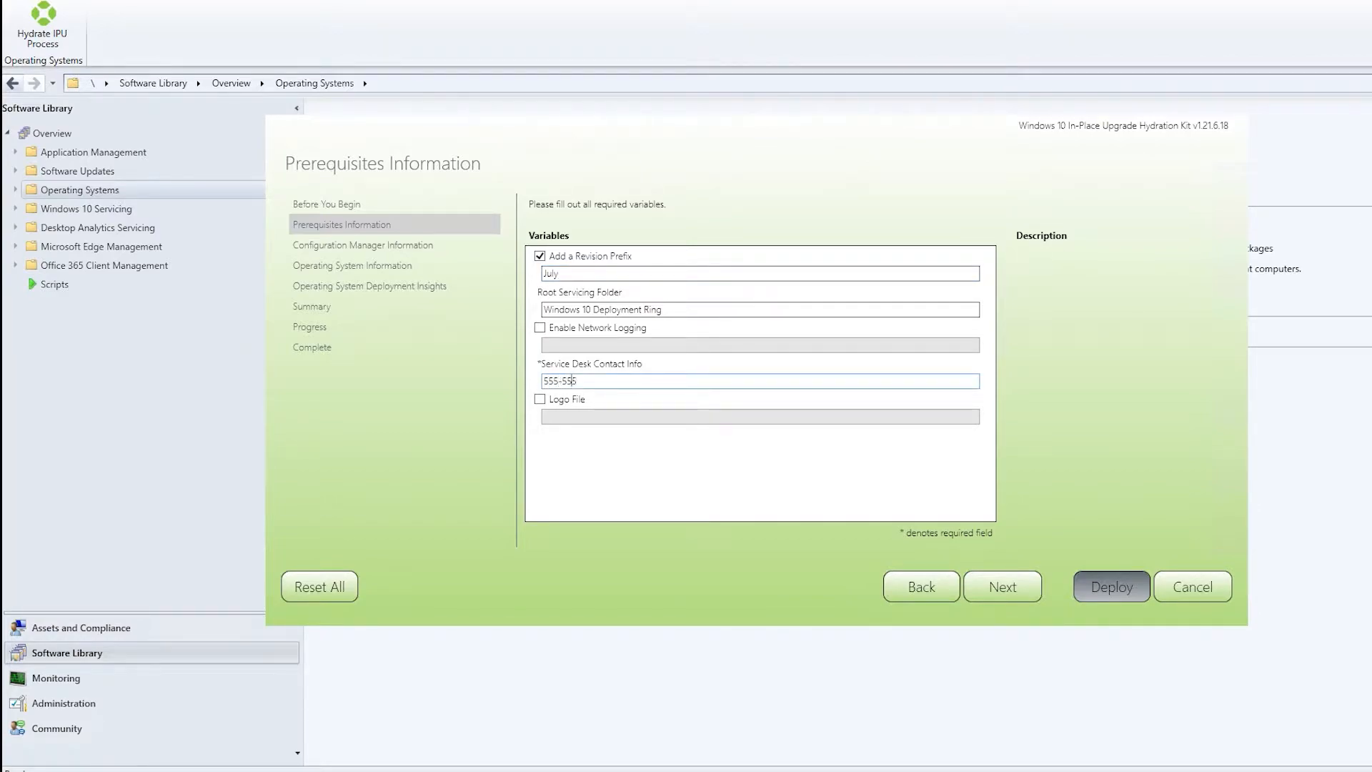
key("BackSpace")
key("BackSpace")
key("BackSpace")
type("555")
Enable the custom logo file, choose C:\Temp\logo.png, and proceed to the Configuration Manager Information page
left_click(562, 401)
left_click(592, 419)
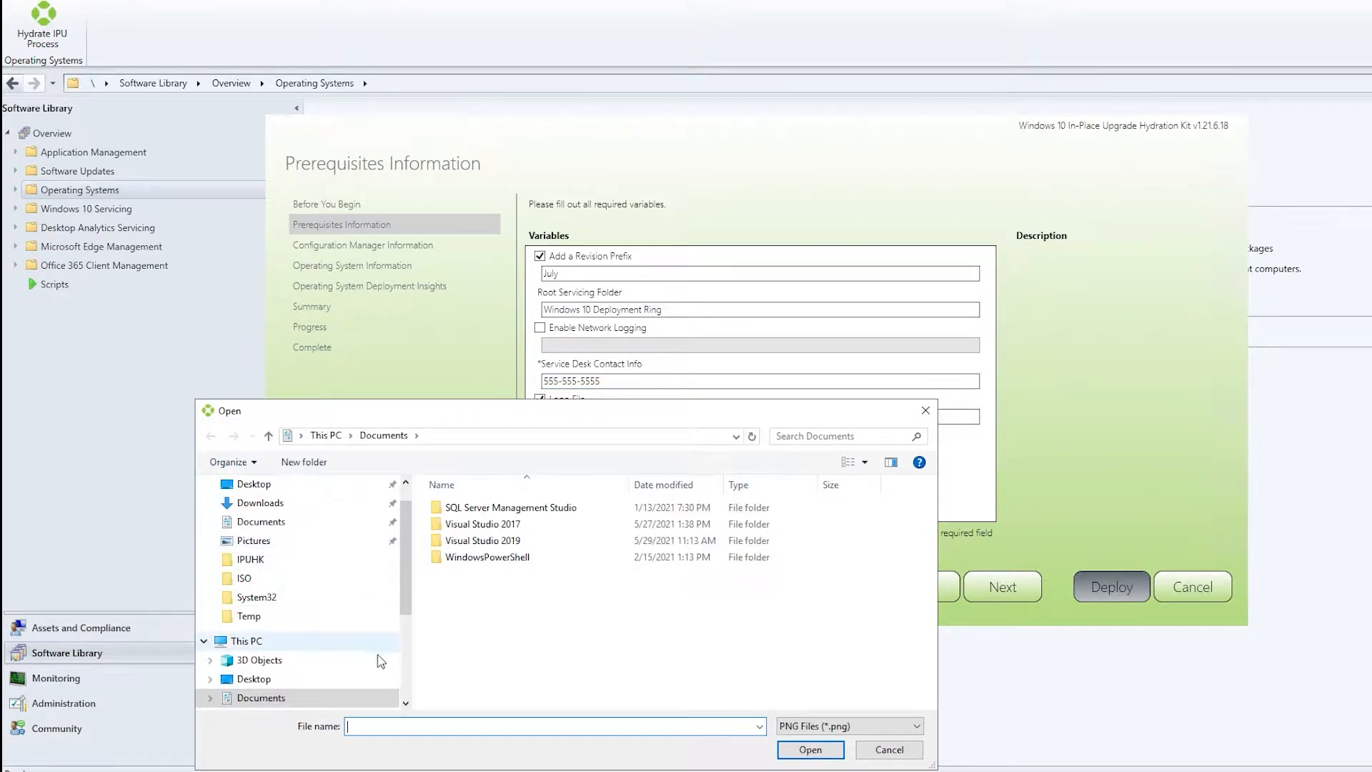
scroll(379, 659, "down", 2)
left_click(301, 700)
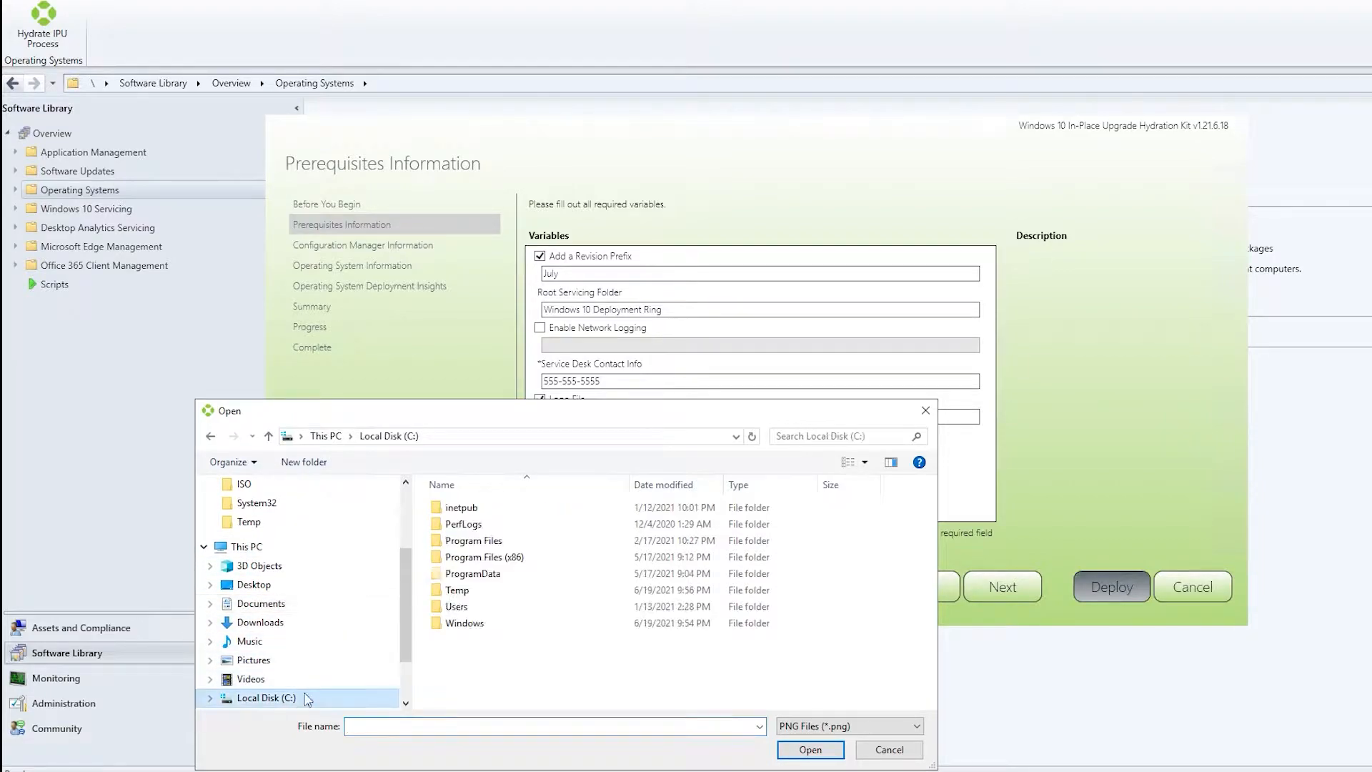
double_click(461, 590)
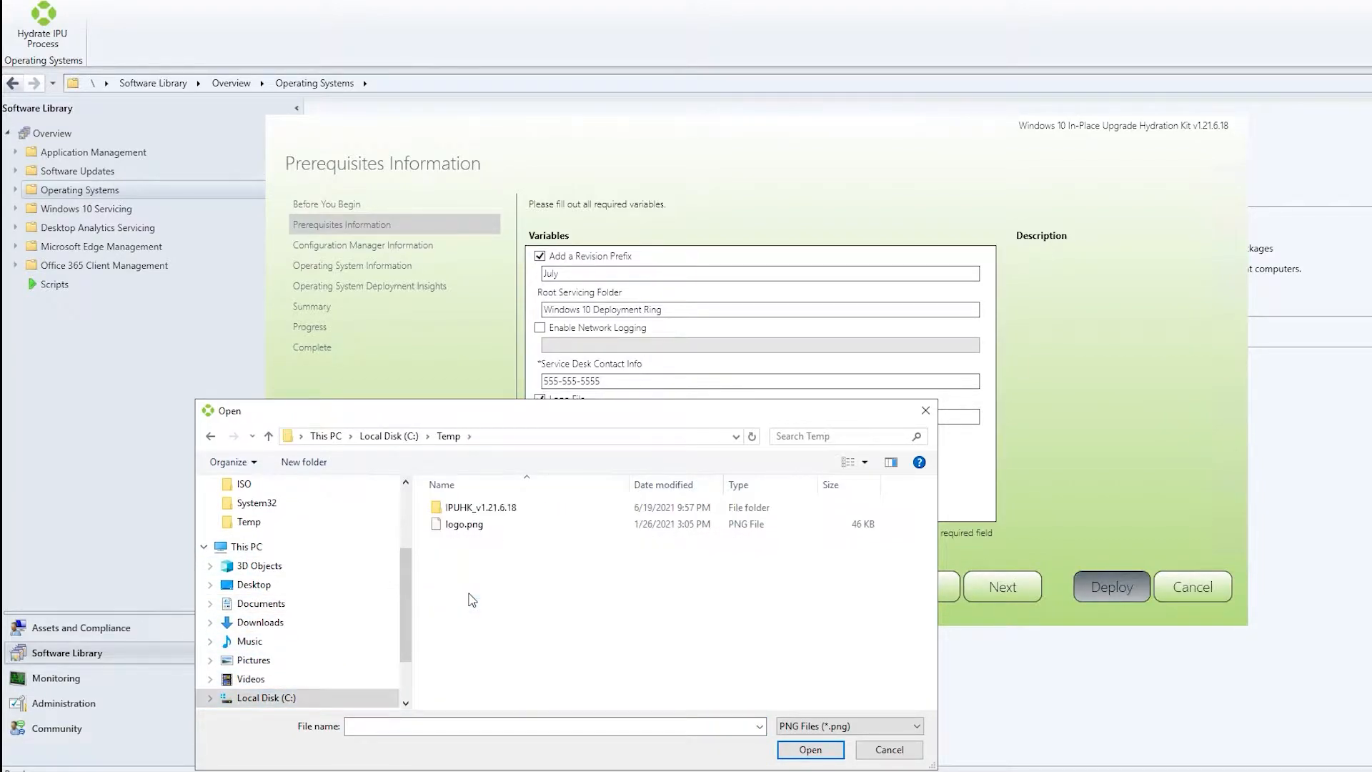
double_click(481, 526)
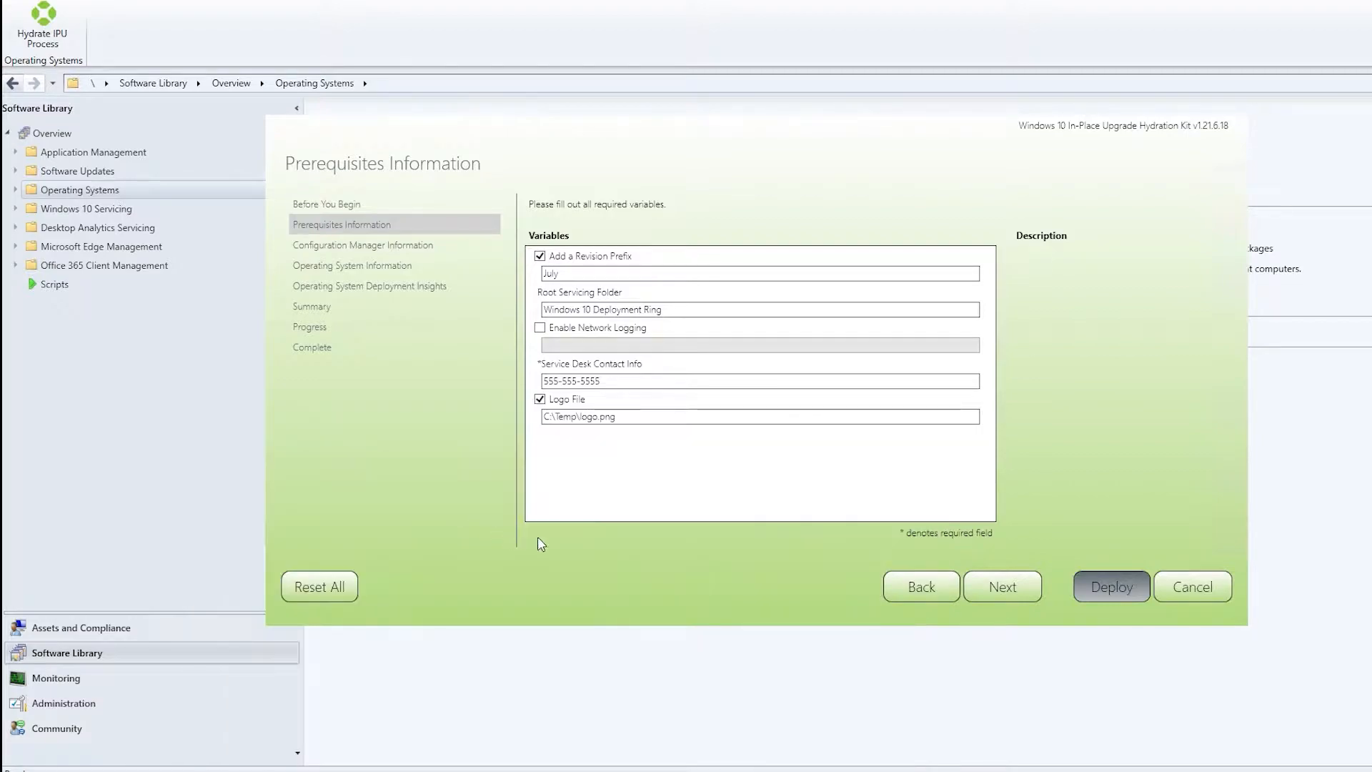
left_click(970, 580)
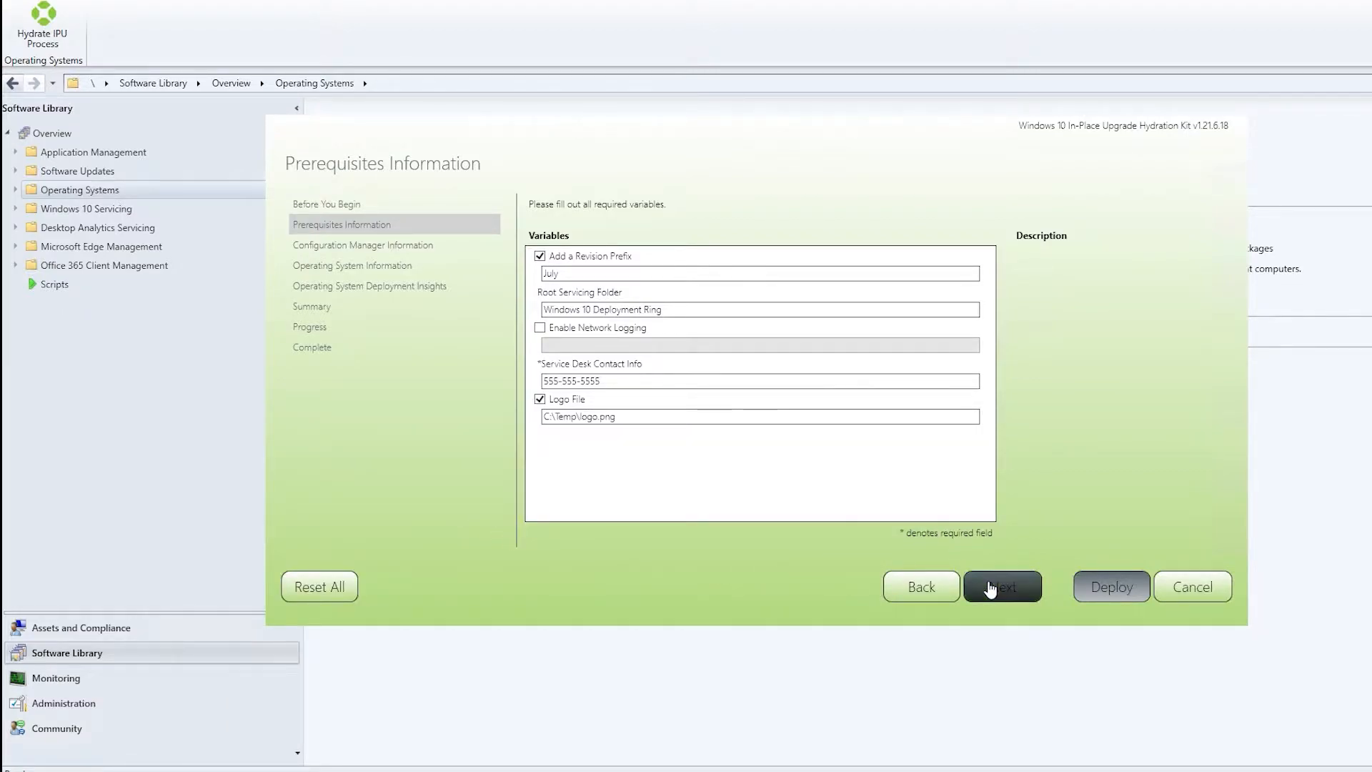
Set the CM package source location to \\cmsource\cmcontent$ and proceed to the Operating System Information page
left_click(747, 277)
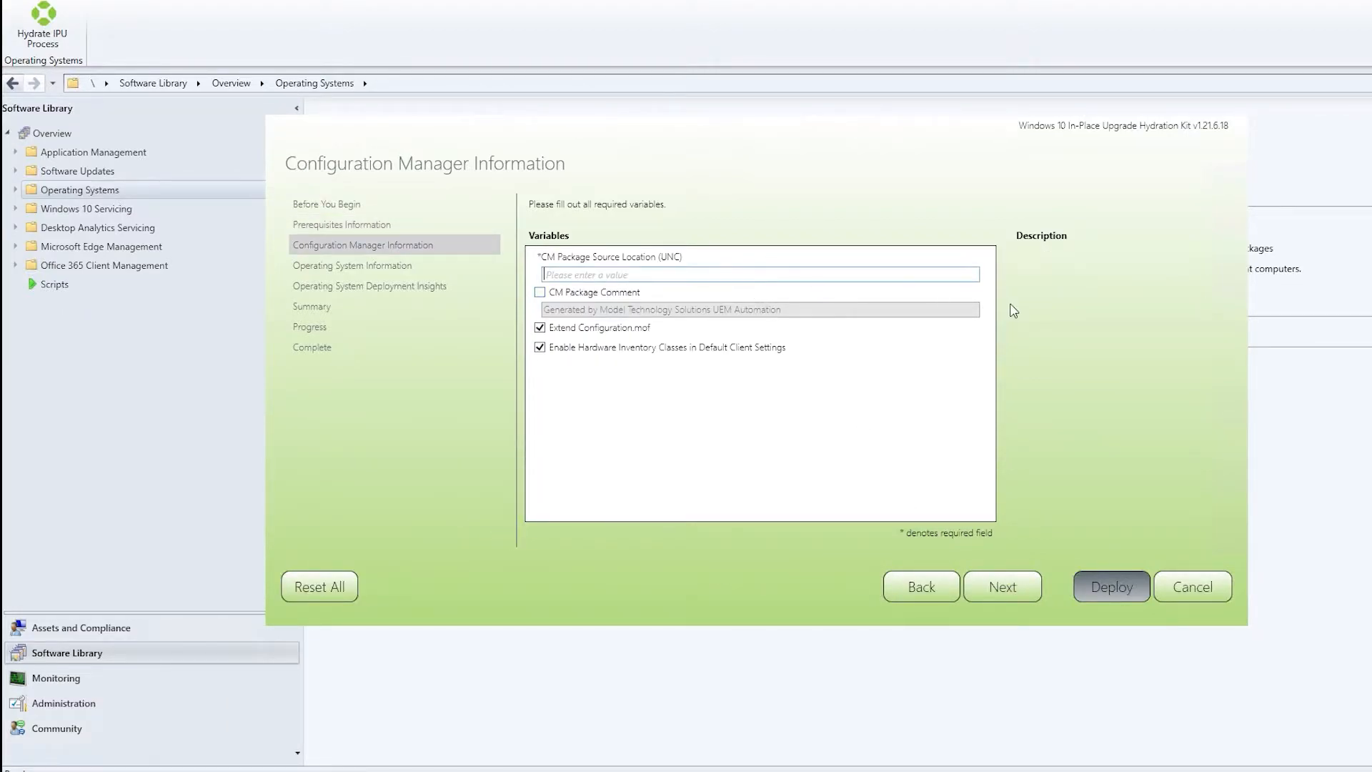
type("\\\\cmsource\\cmcontent$")
mouse_move(641, 332)
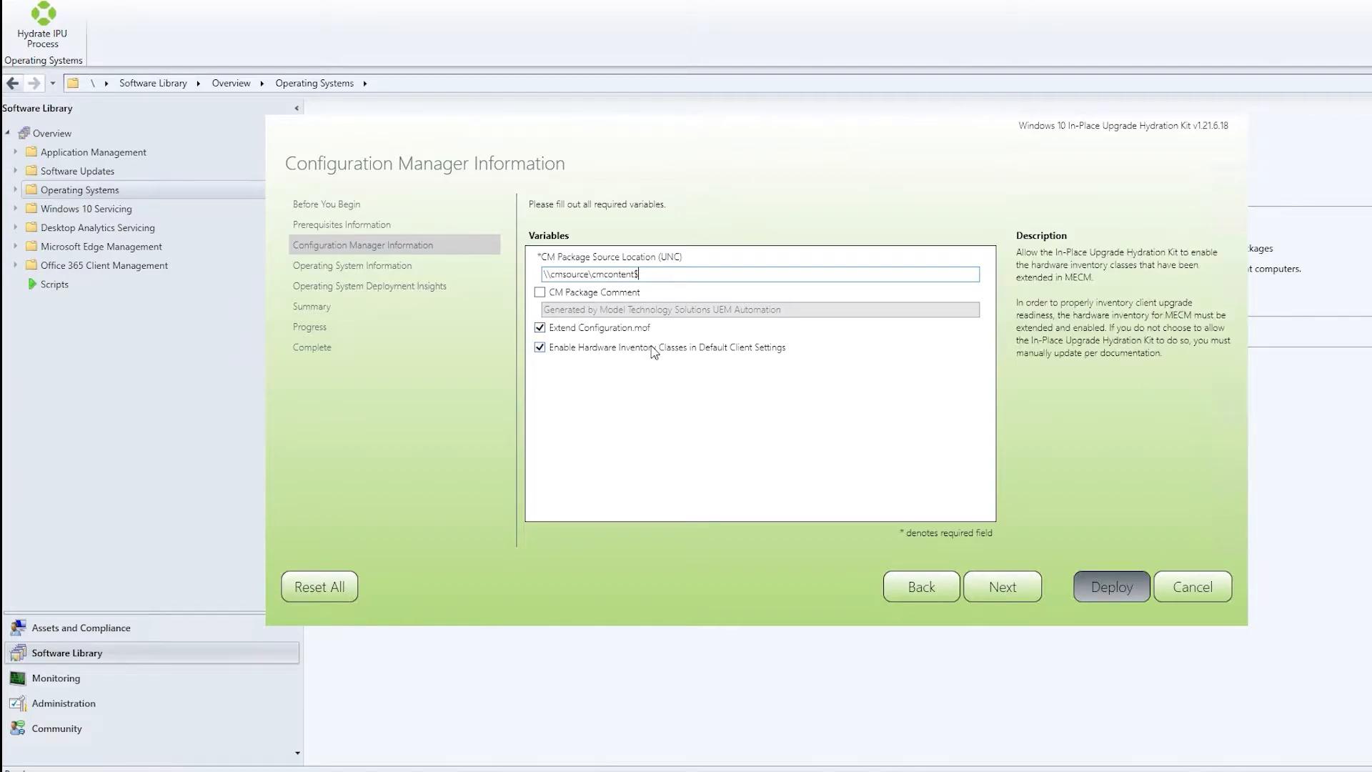
left_click(1024, 604)
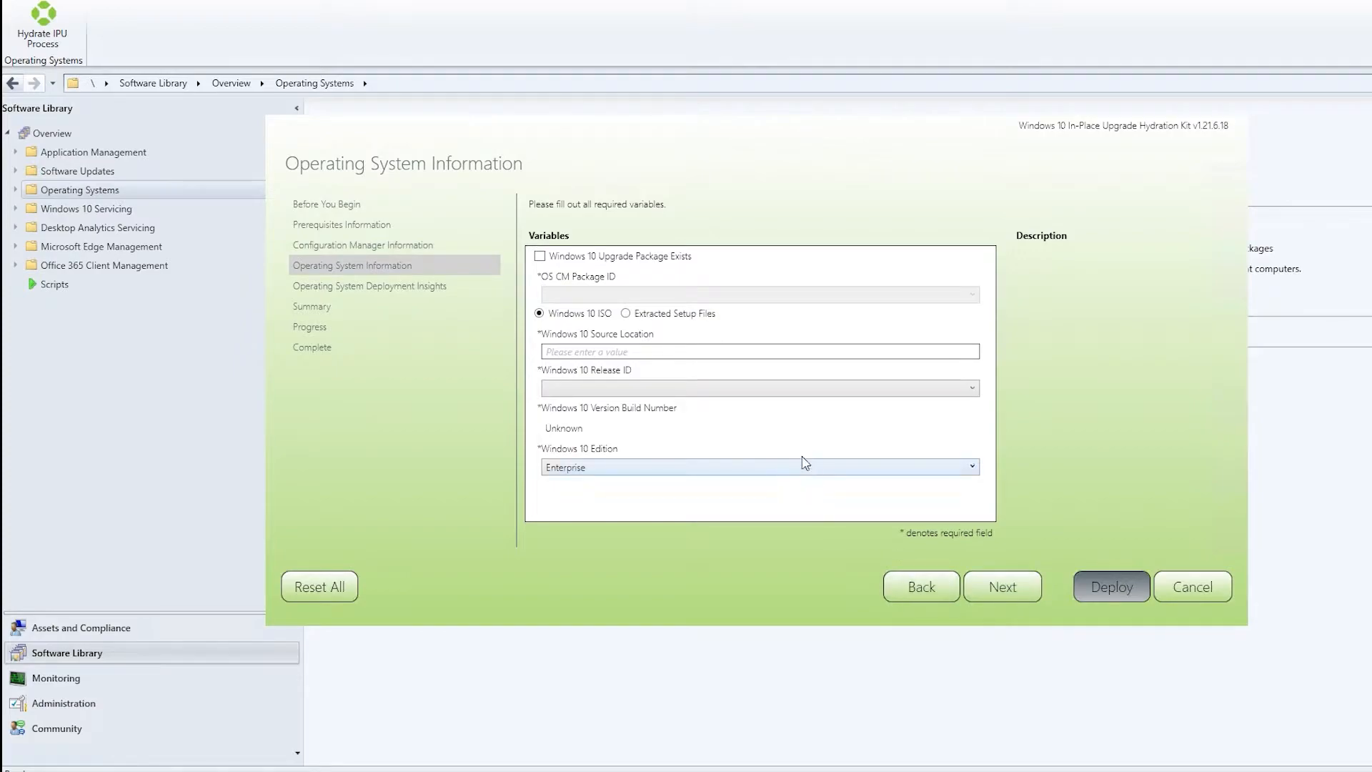
Check the existing operating system upgrade packages in the Software Library and return to the hydration wizard
mouse_move(612, 264)
left_click(18, 195)
left_click(17, 191)
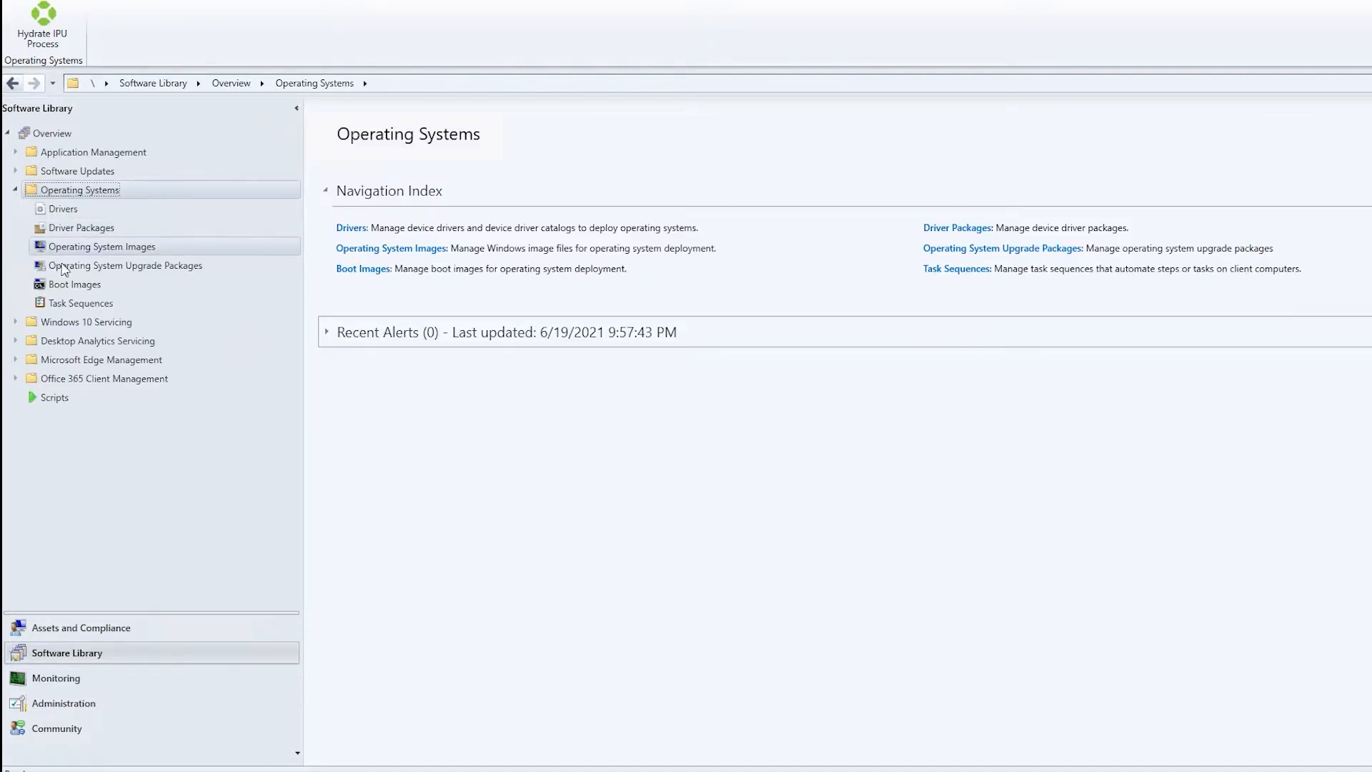
left_click(114, 266)
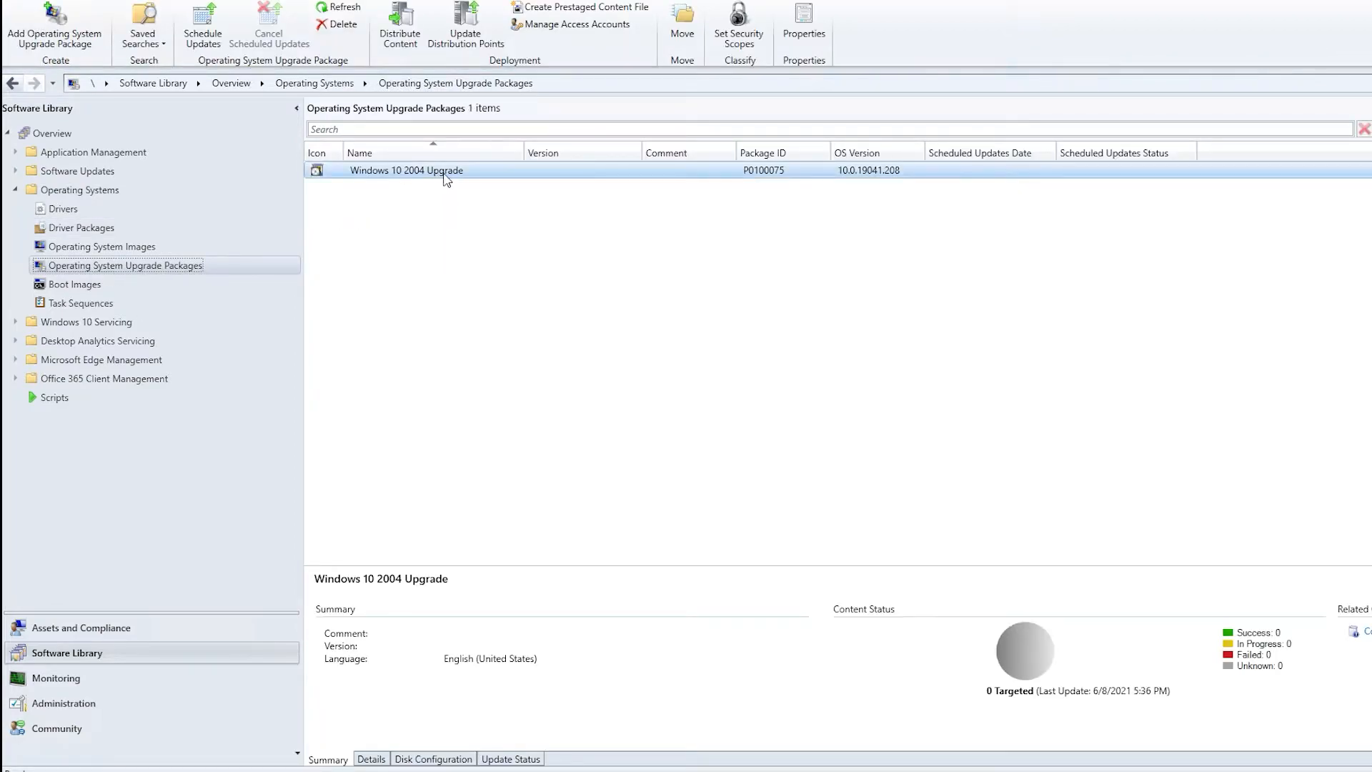
left_click(336, 771)
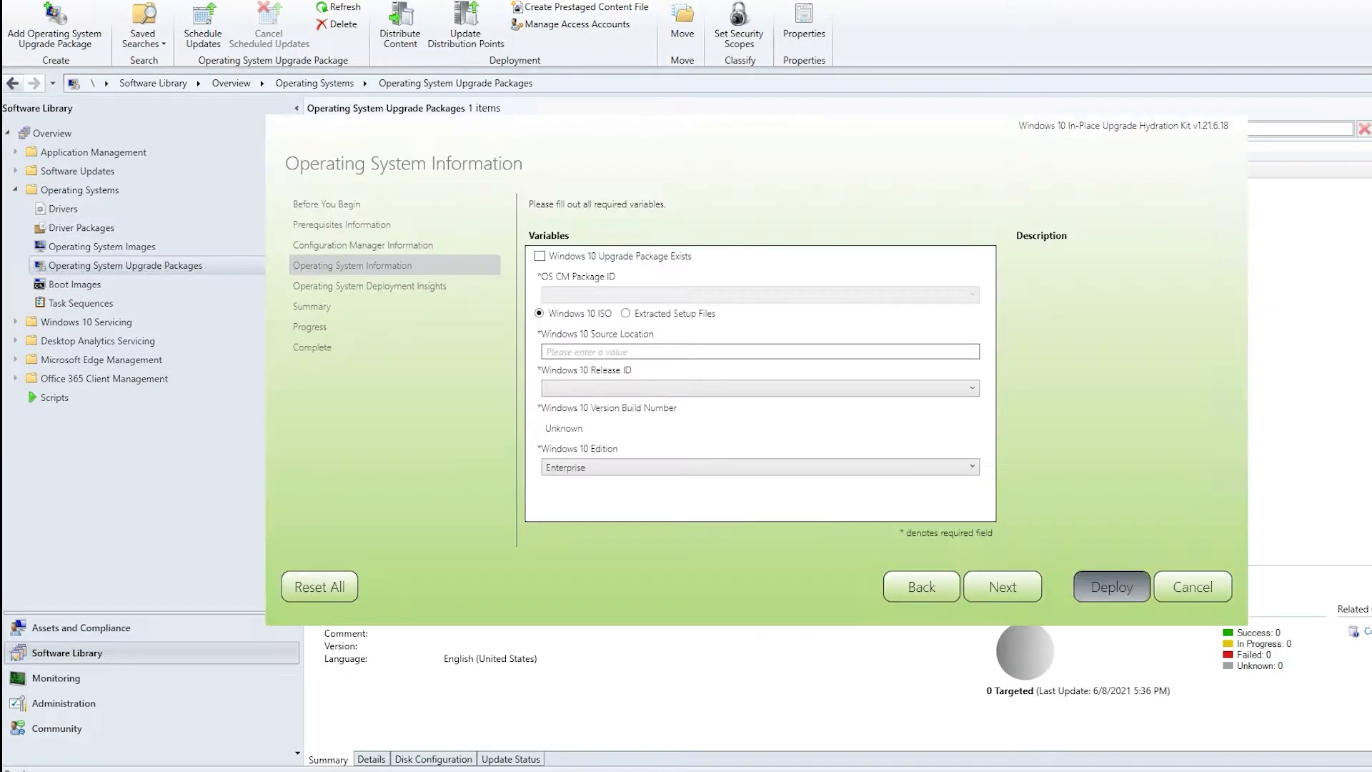
Mark that a Windows 10 upgrade package exists and select Windows 10 2004 Upgrade as the OS package
left_click(565, 259)
left_click(588, 294)
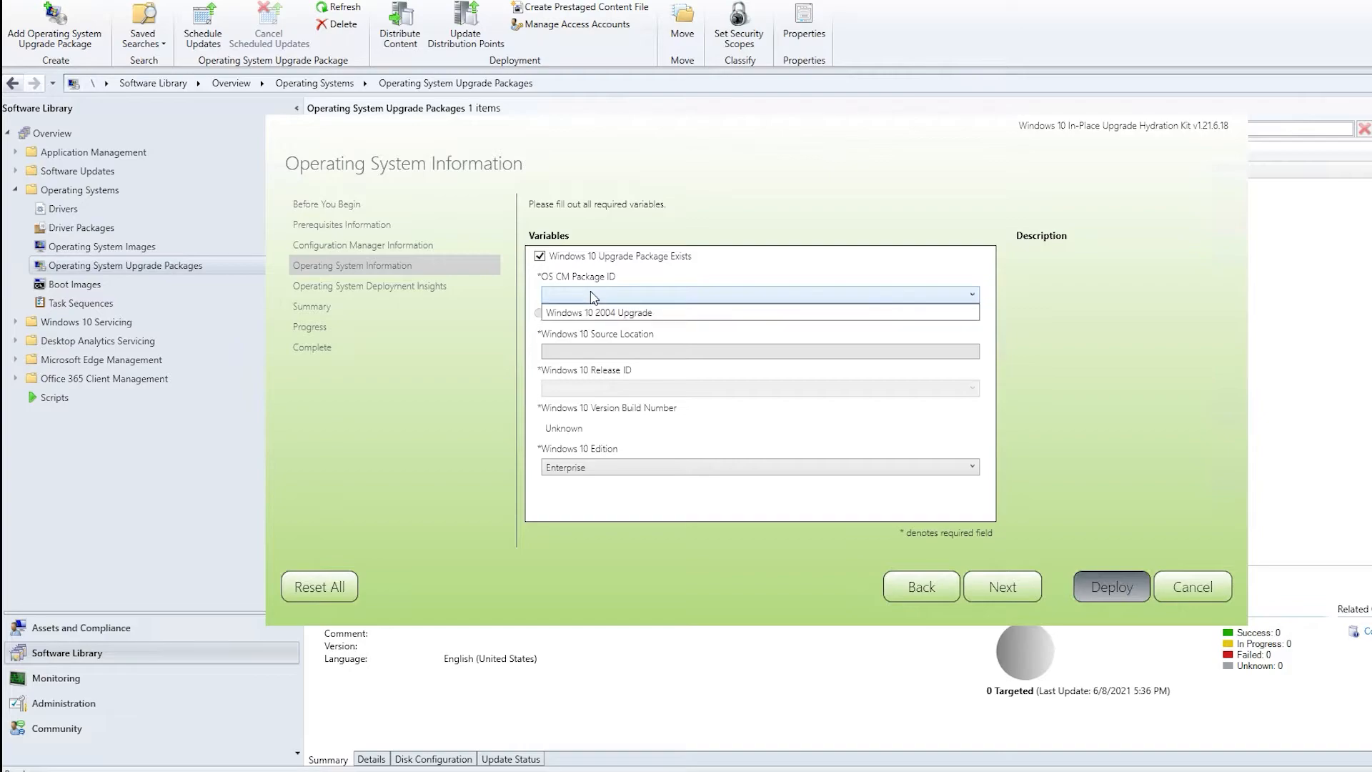
left_click(666, 315)
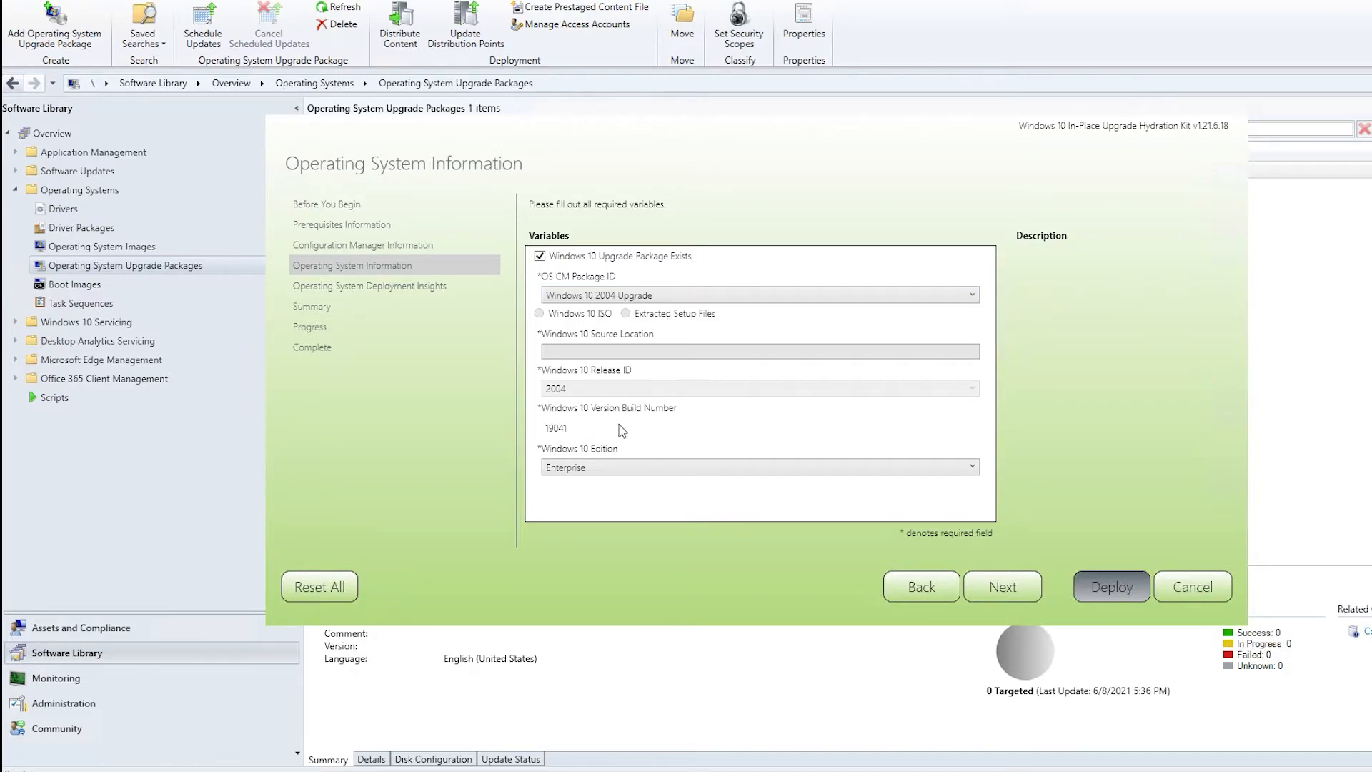
Turn off the existing upgrade package option and use the Windows 10 20H2 business editions ISO in C:\Temp as the source
mouse_move(548, 262)
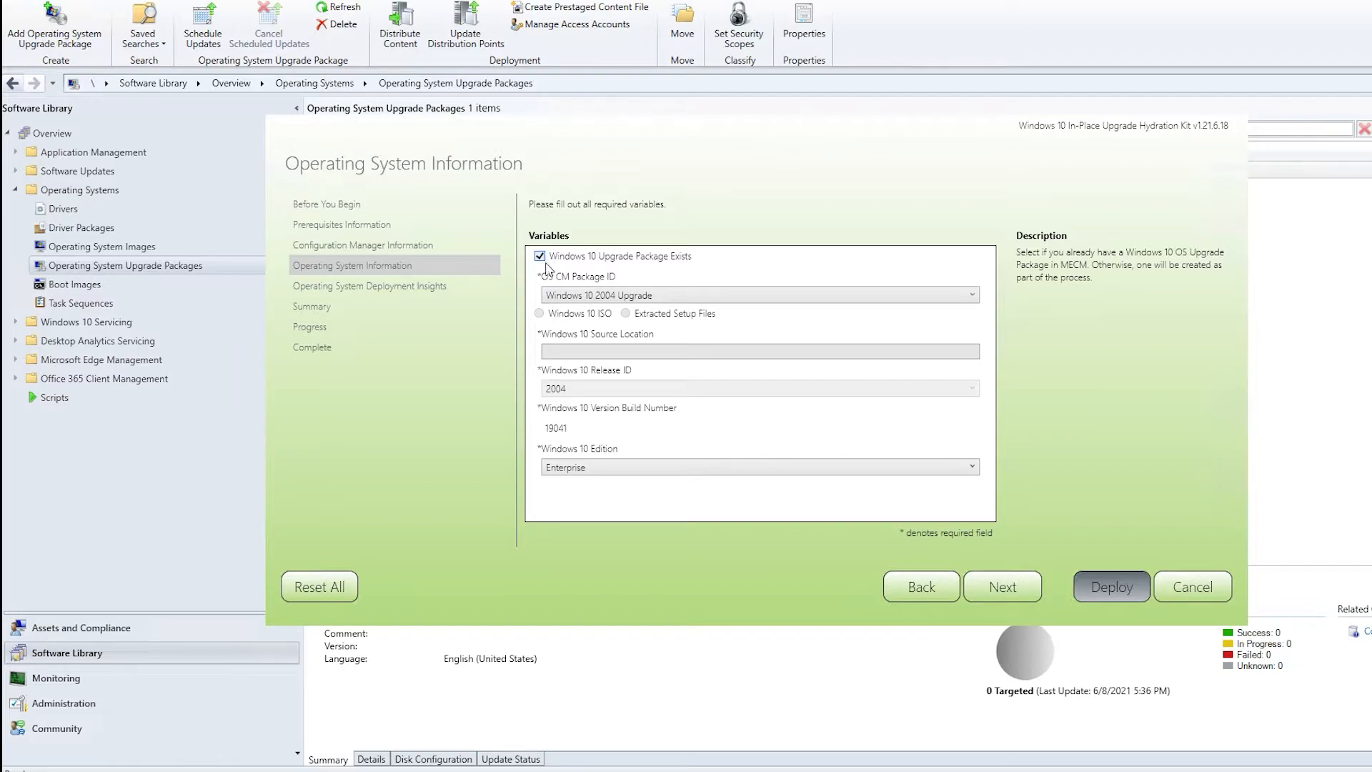
left_click(541, 257)
left_click(560, 313)
left_click(613, 352)
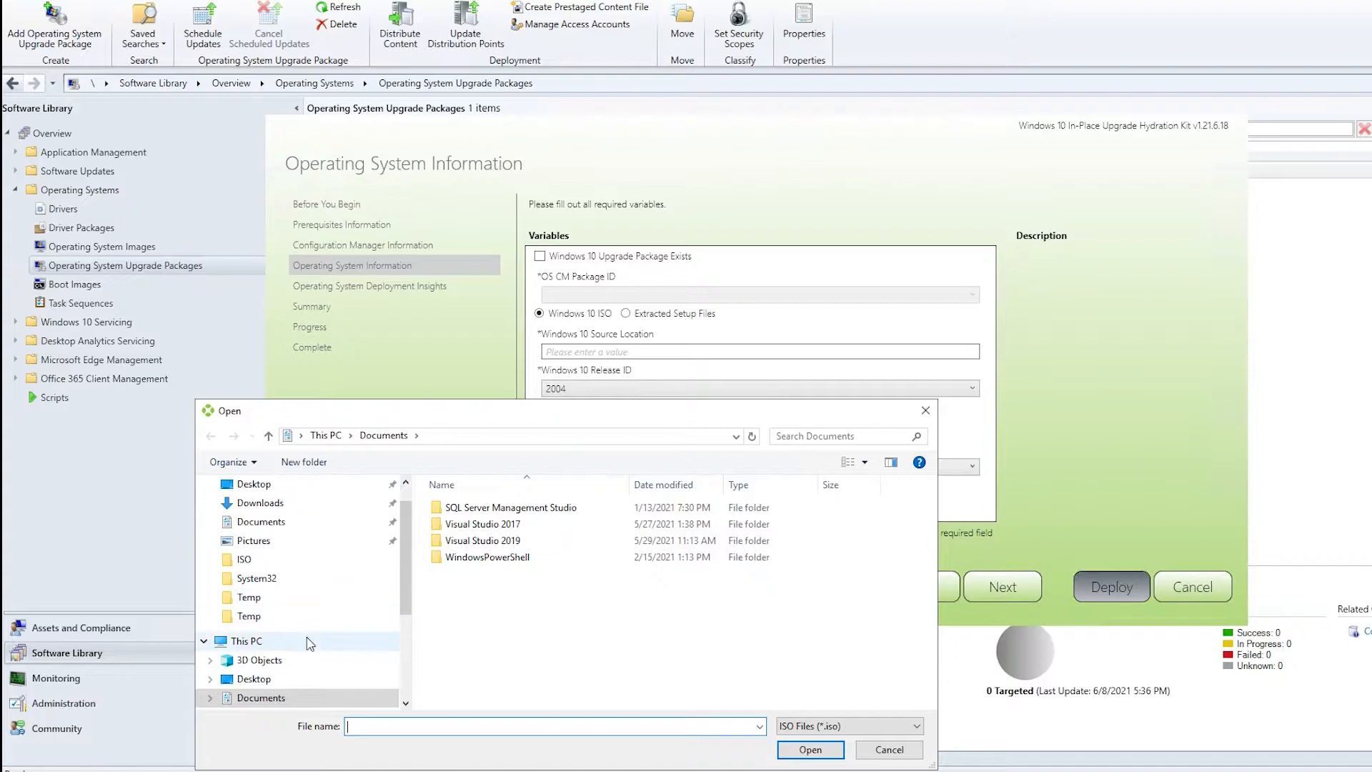
scroll(307, 629, "down", 3)
left_click(258, 679)
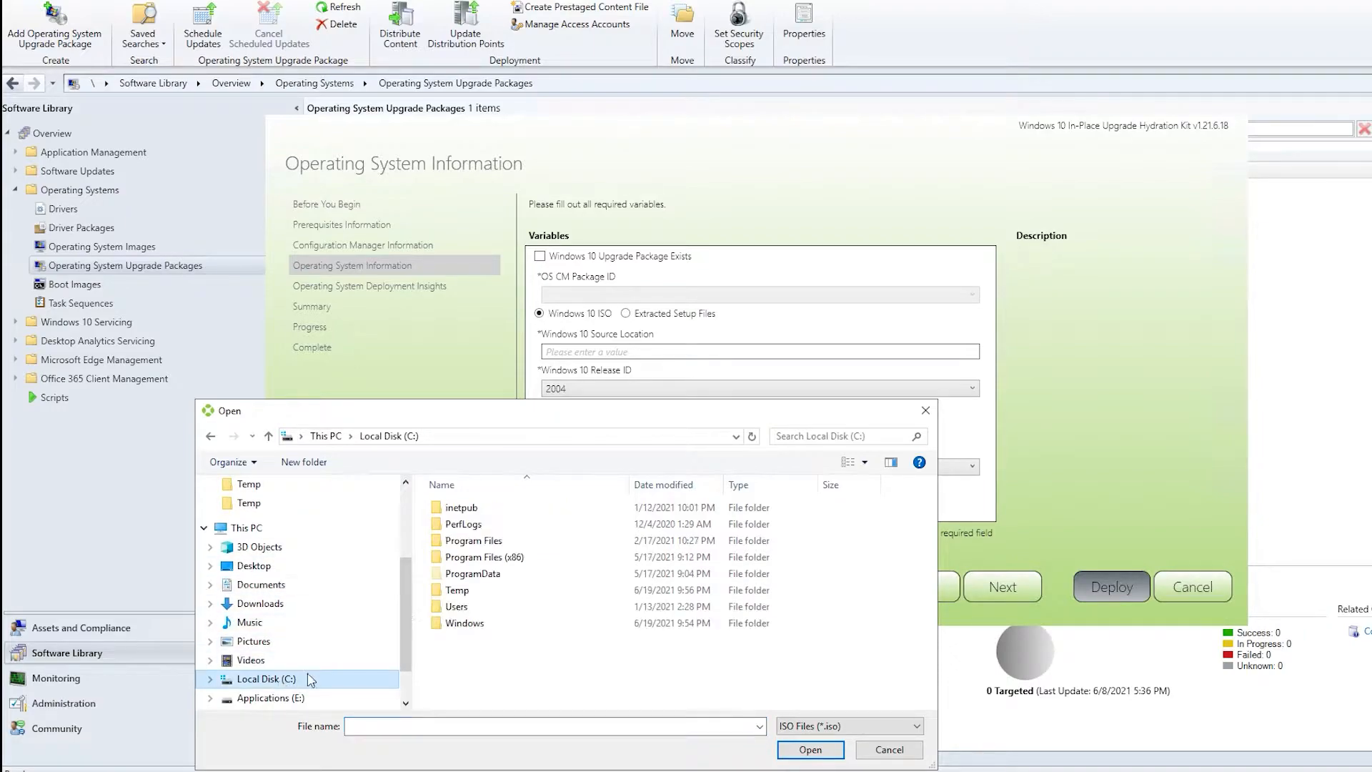
double_click(479, 589)
double_click(497, 525)
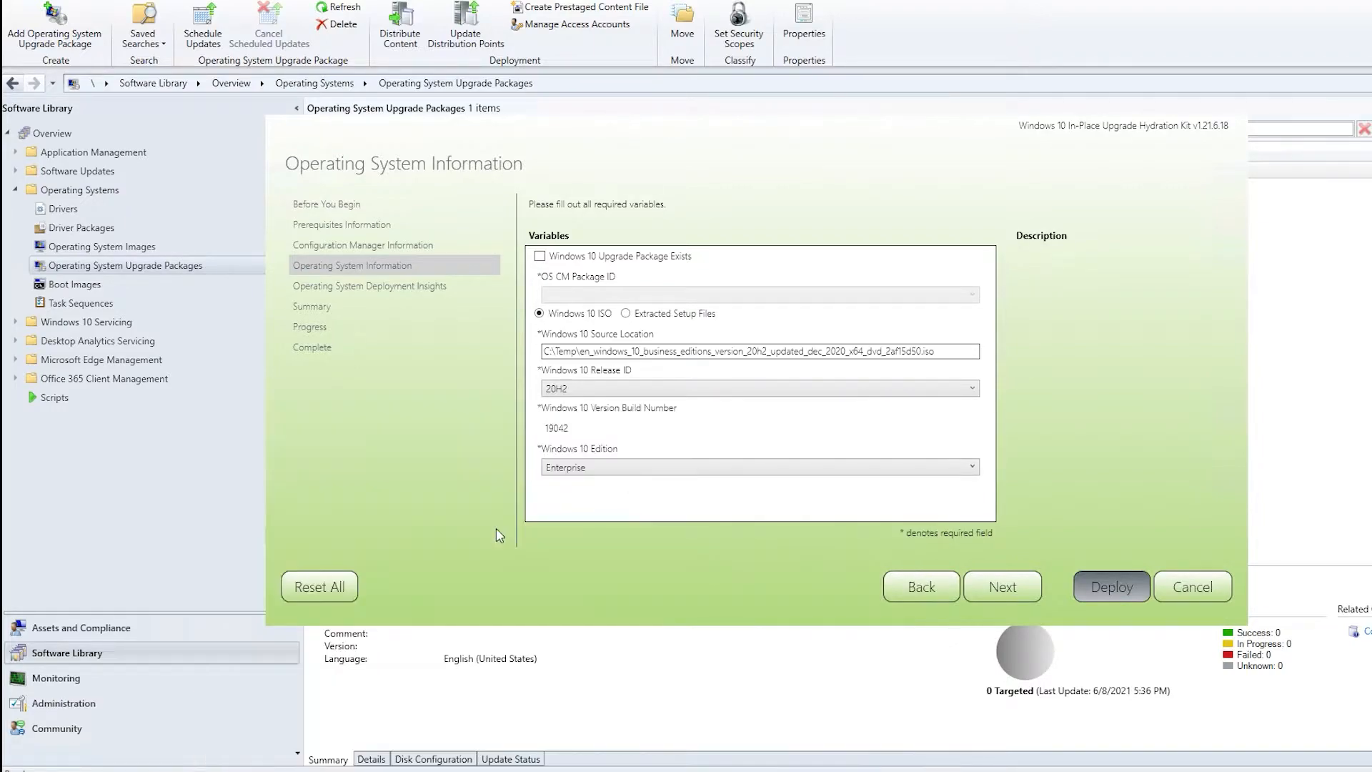
Set the Windows 10 edition to Enterprise and proceed to the Operating System Deployment Insights page
left_click(722, 466)
left_click(713, 500)
left_click(713, 467)
left_click(702, 485)
left_click(1010, 586)
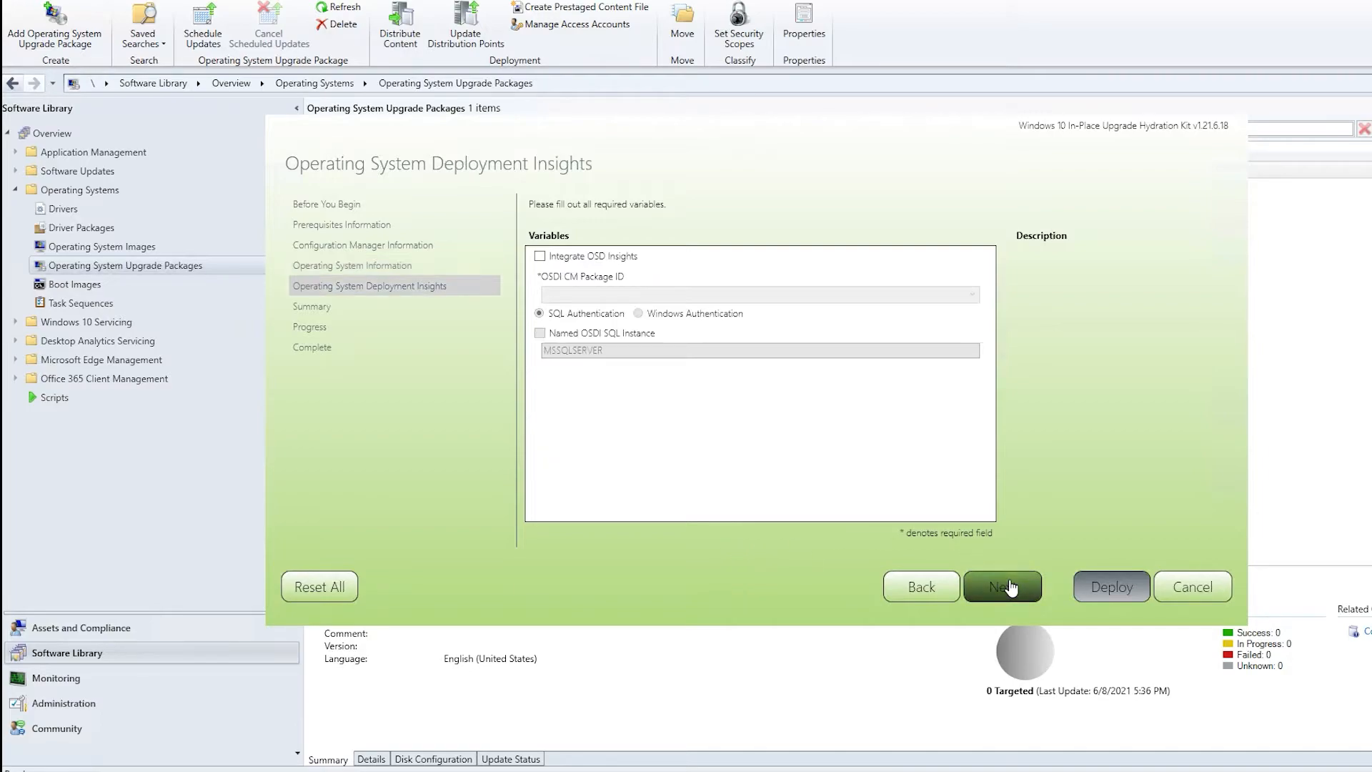
Skip OSD Insights integration and deploy the summarized configuration, confirming creation of the listed packages, task sequences and collections
mouse_move(627, 259)
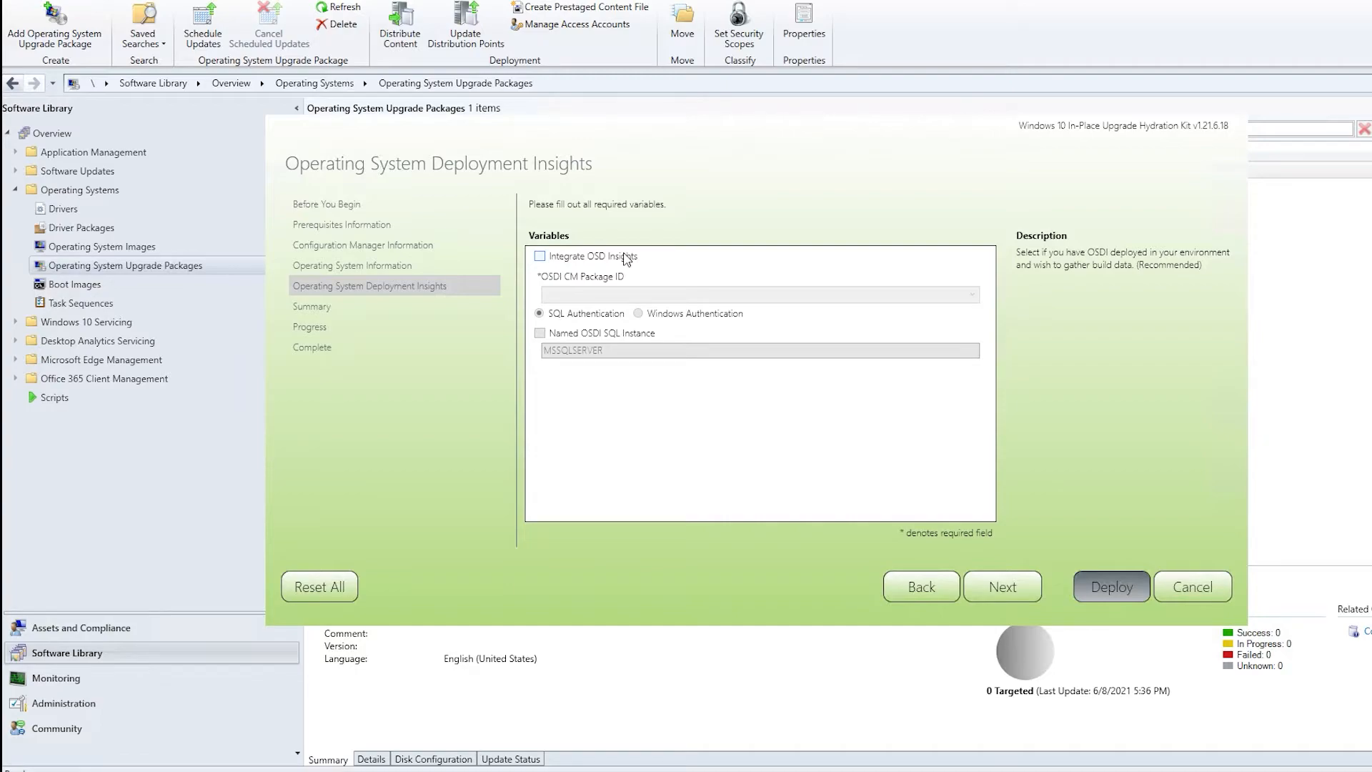
left_click(1012, 588)
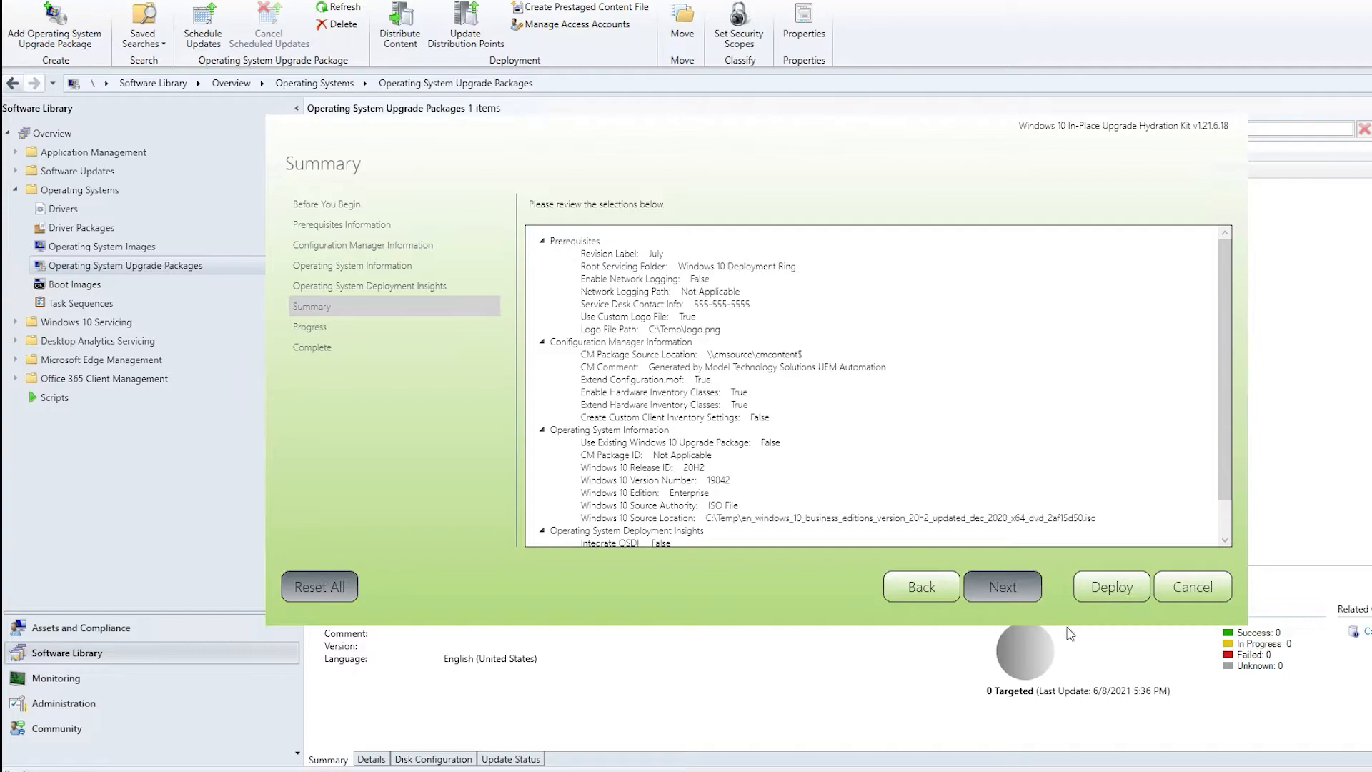
left_click(1113, 594)
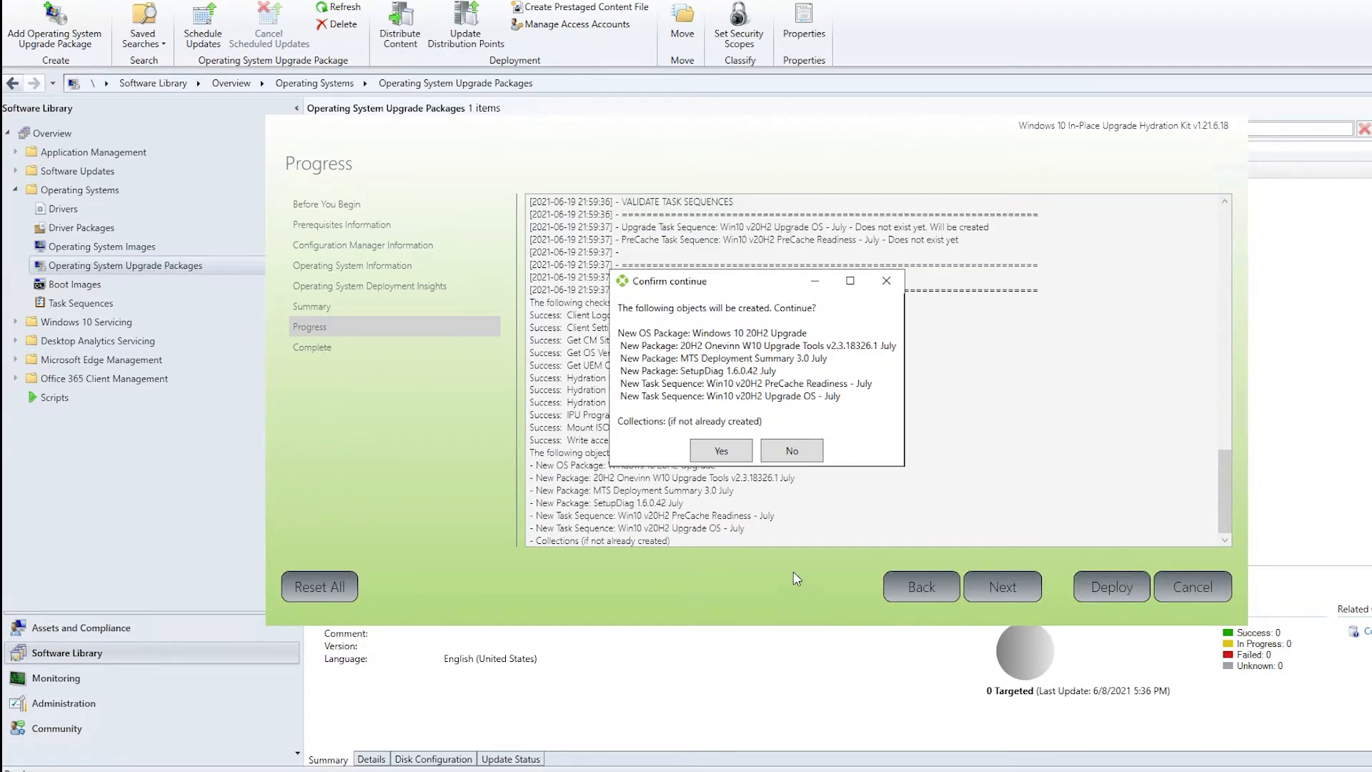
left_click(722, 451)
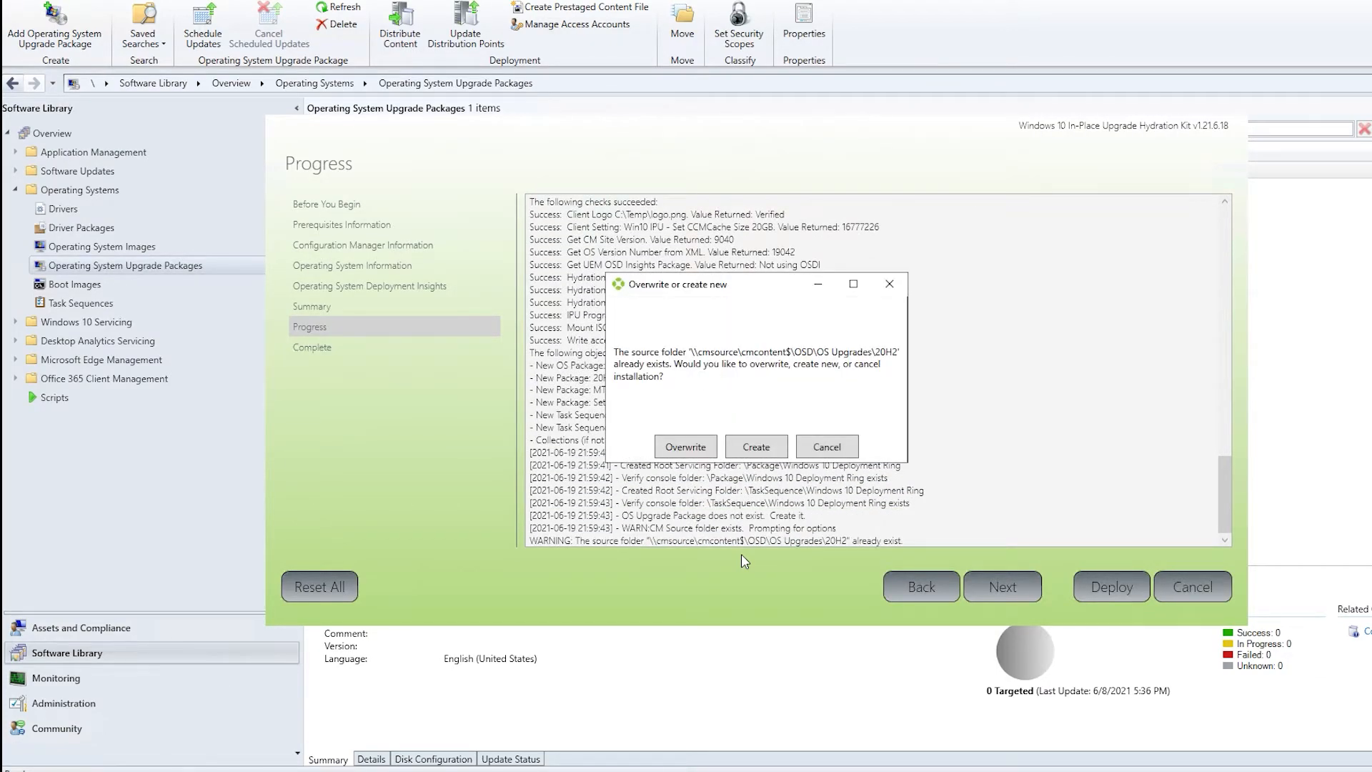
Overwrite the existing \\cmsource\cmcontent$\OSD\OS Upgrades\20H2 source folder, confirming deletion of its contents, and close the wizard once hydration finishes
left_click(701, 451)
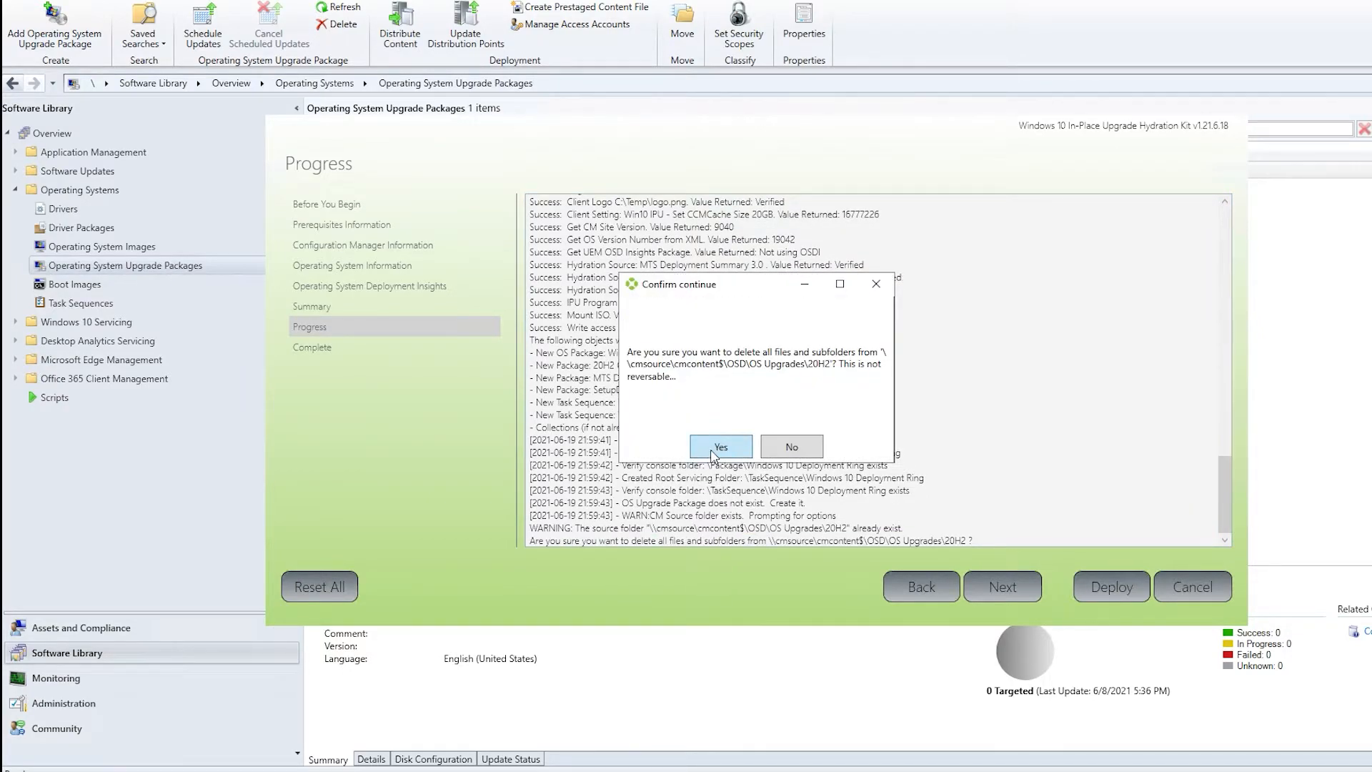
left_click(713, 450)
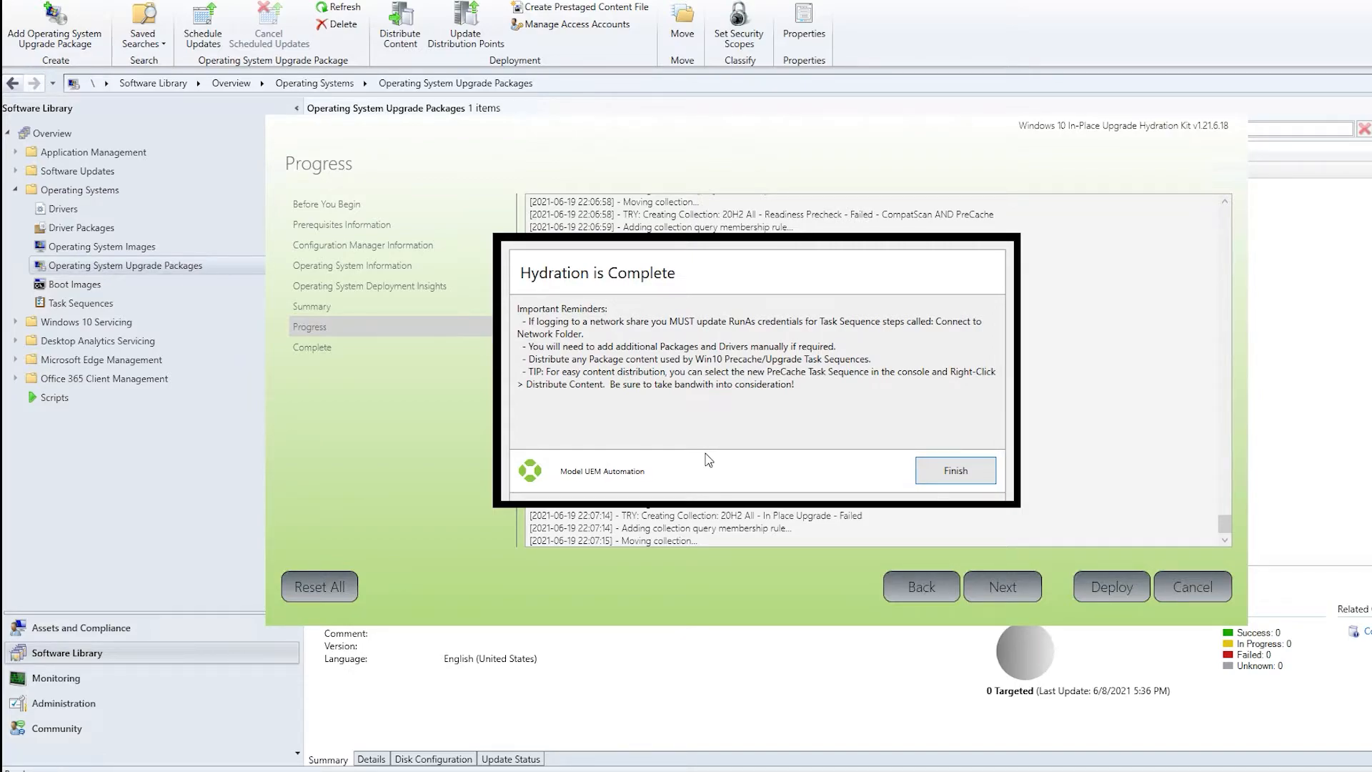
left_click(976, 479)
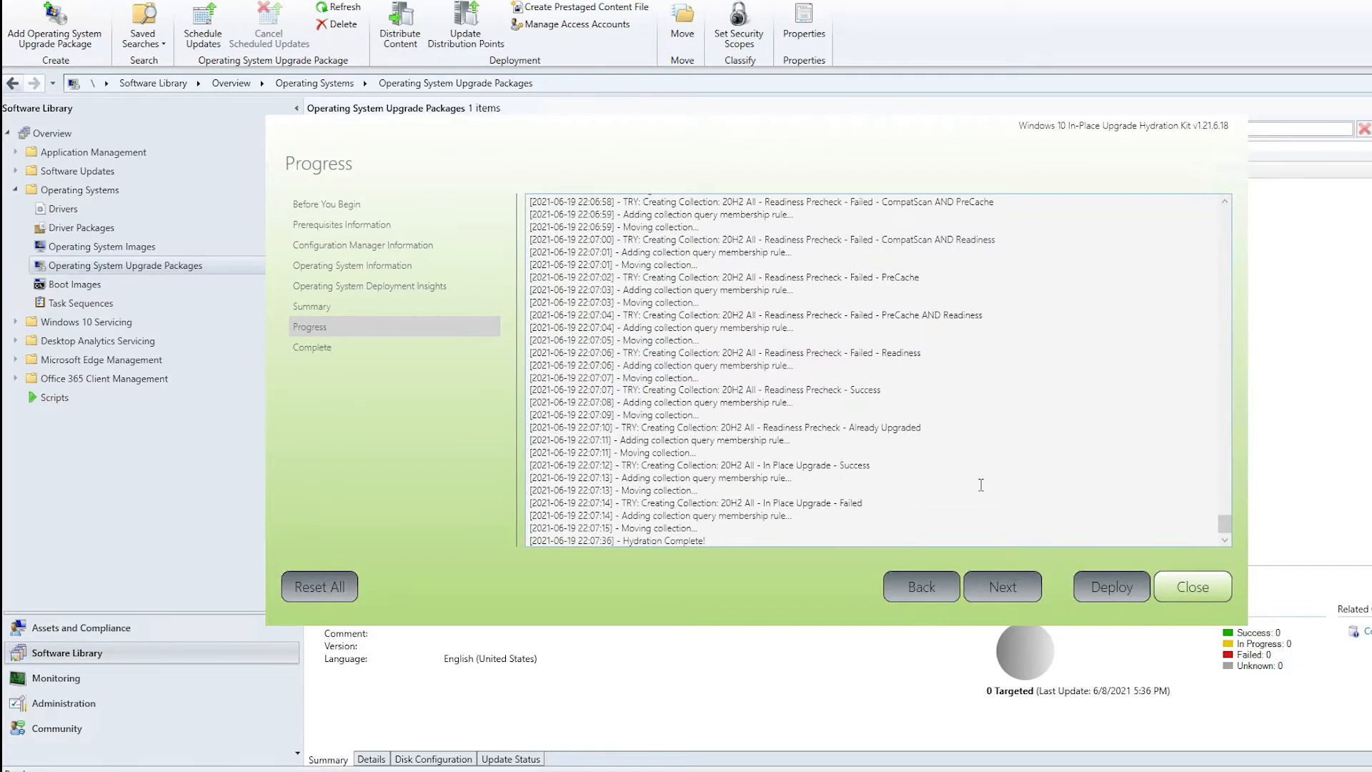
left_click(1210, 594)
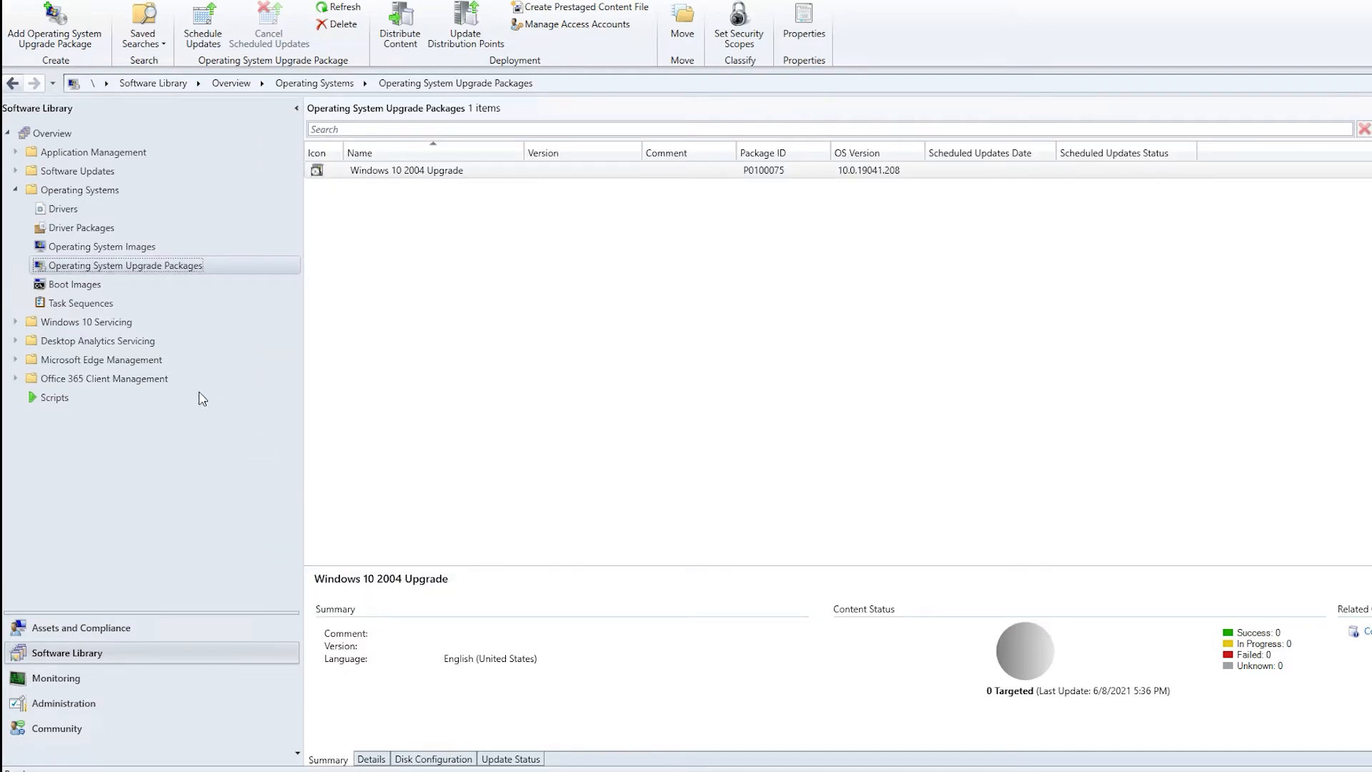
Check the operating system upgrade packages, and open the 20H2 task sequences folder under Windows 10 Deployment Ring
left_click(134, 270)
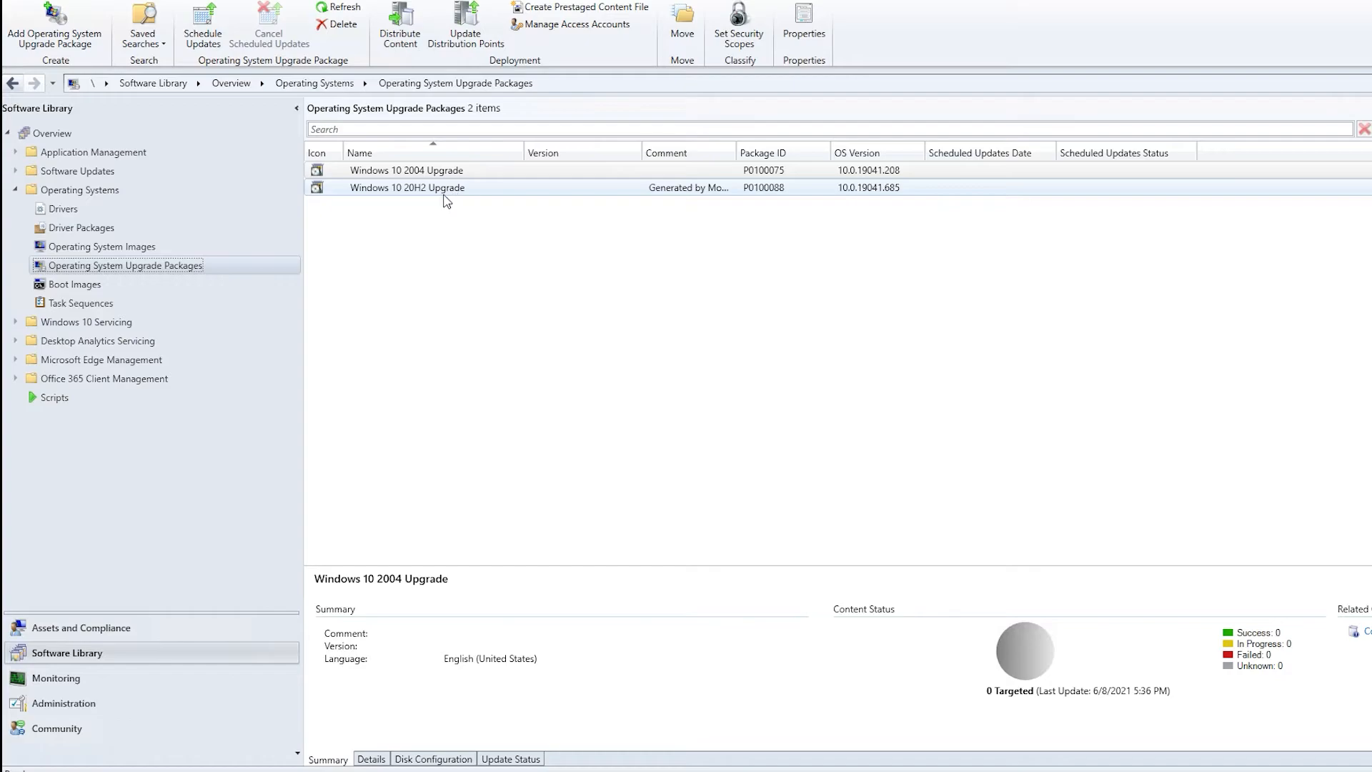
left_click(92, 304)
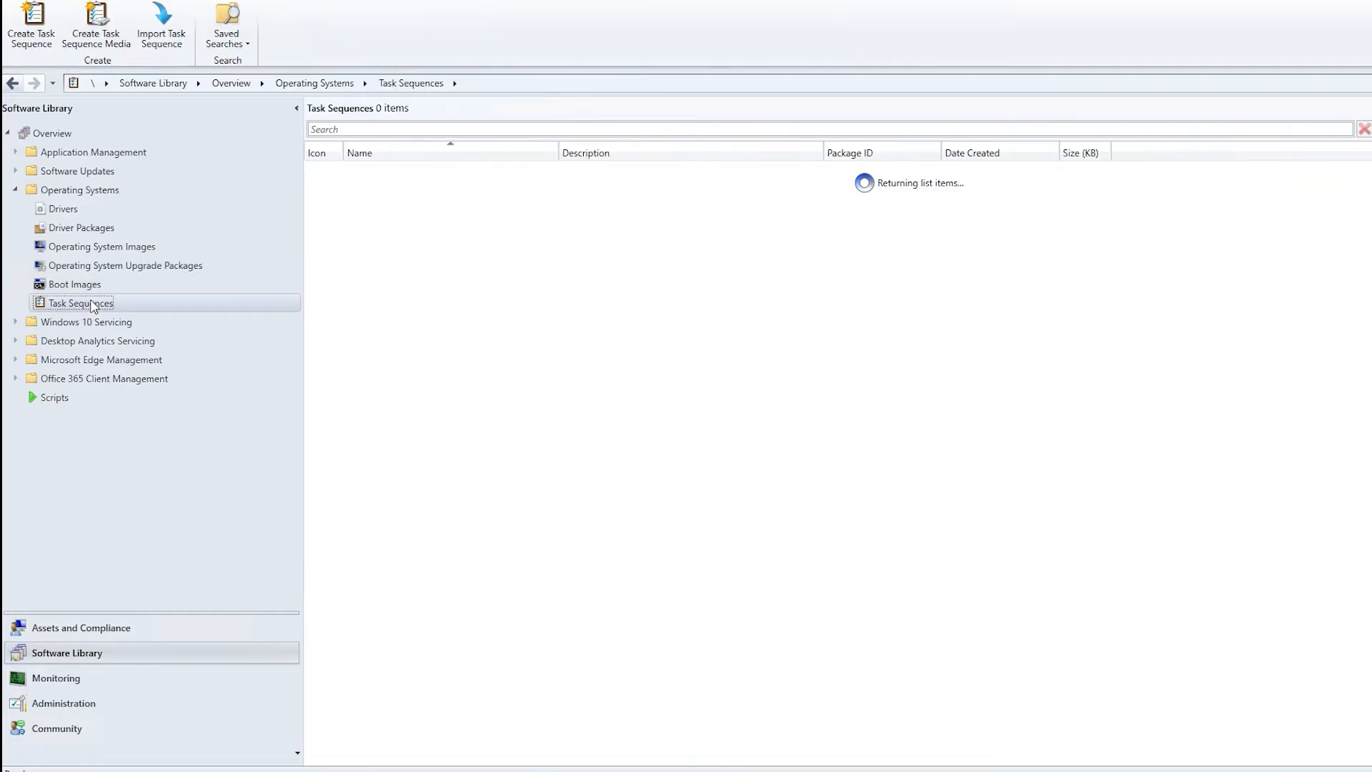
left_click(24, 305)
left_click(68, 323)
left_click(30, 322)
left_click(75, 341)
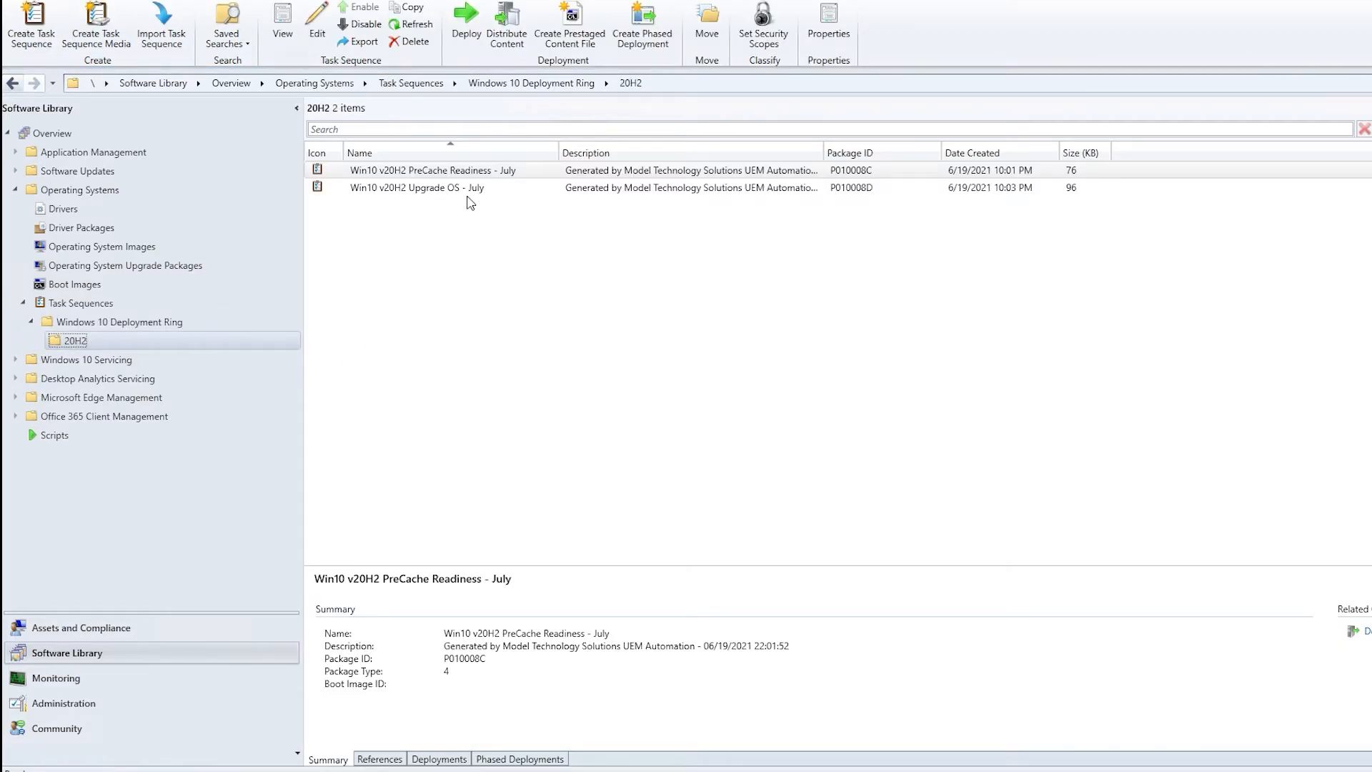
Review all steps of the Win10 v20H2 PreCache Readiness - July task sequence in the editor and close it without changes
right_click(496, 172)
left_click(537, 200)
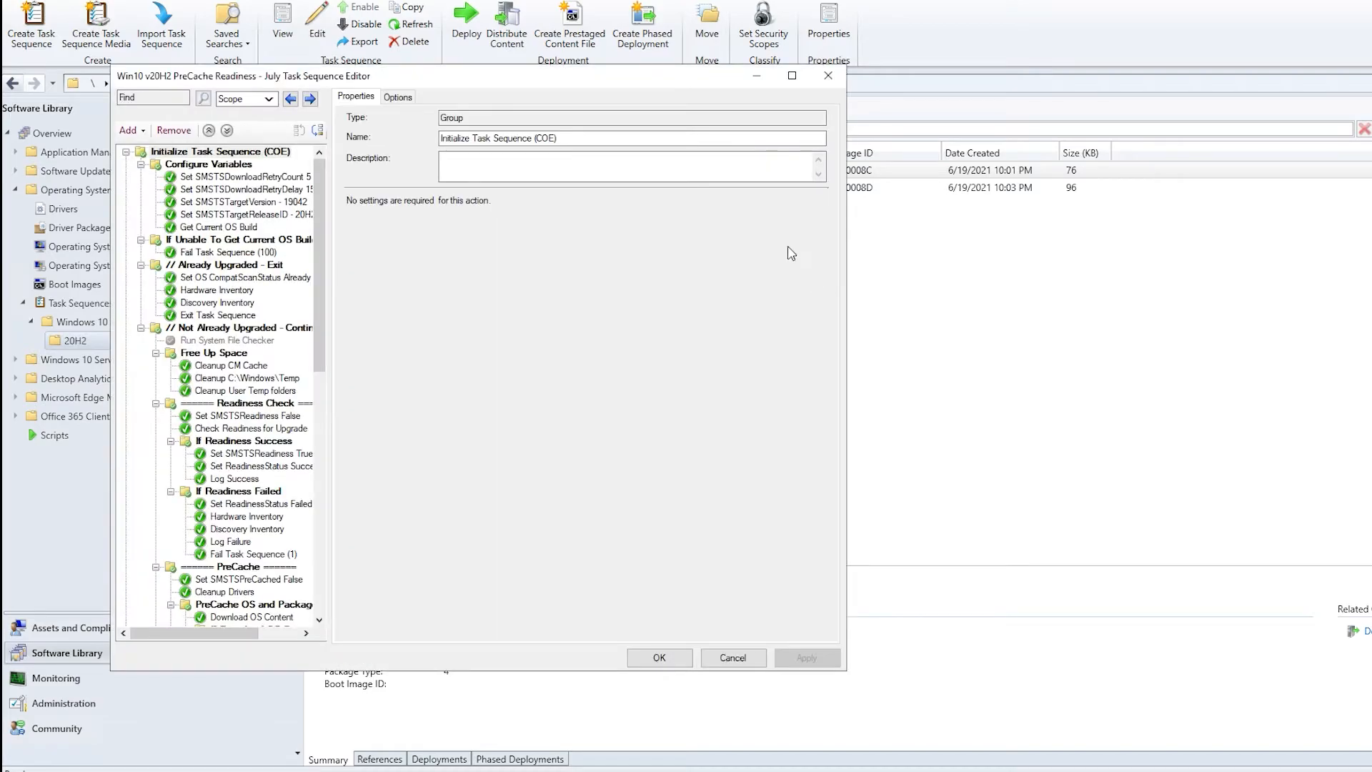
left_click_drag(319, 276, 318, 518)
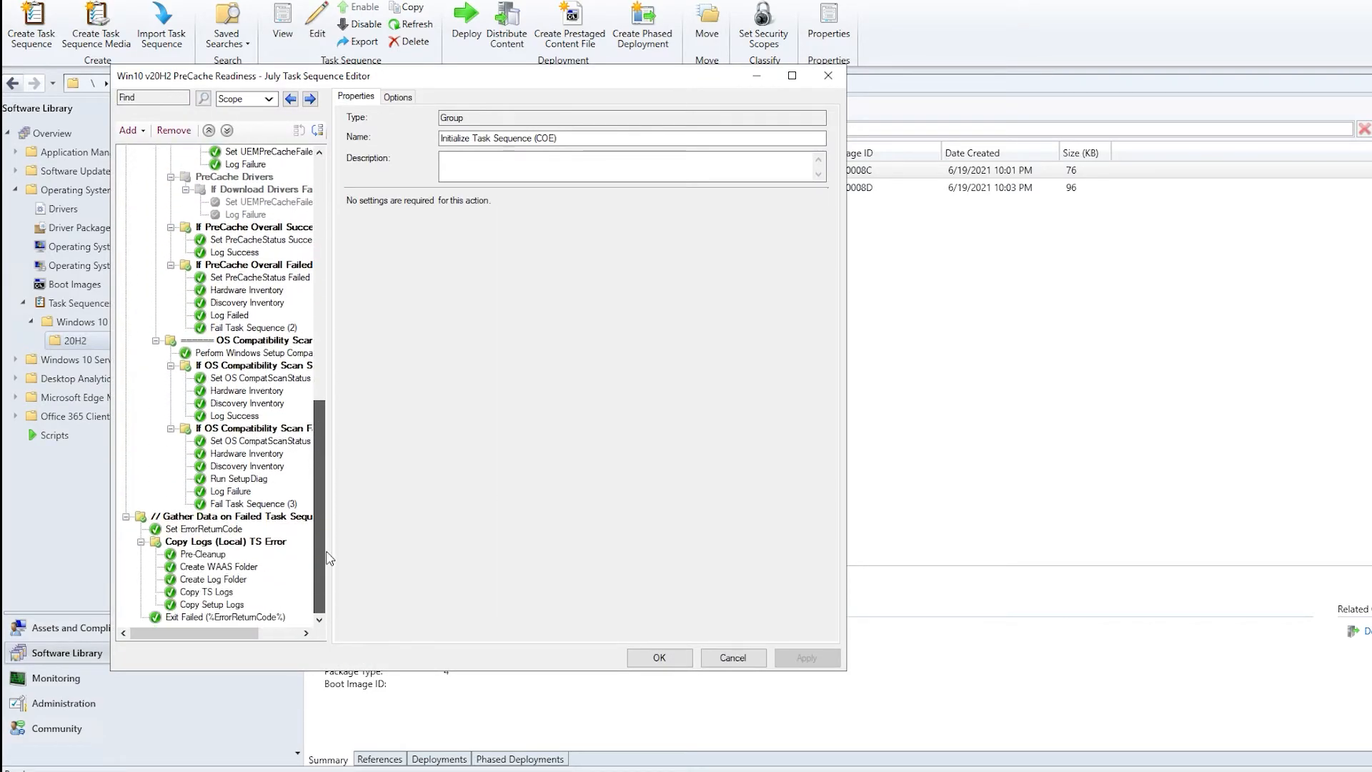
left_click(733, 657)
Review all steps of the Win10 v20H2 Upgrade OS - July task sequence in the editor and close it without changes
right_click(440, 188)
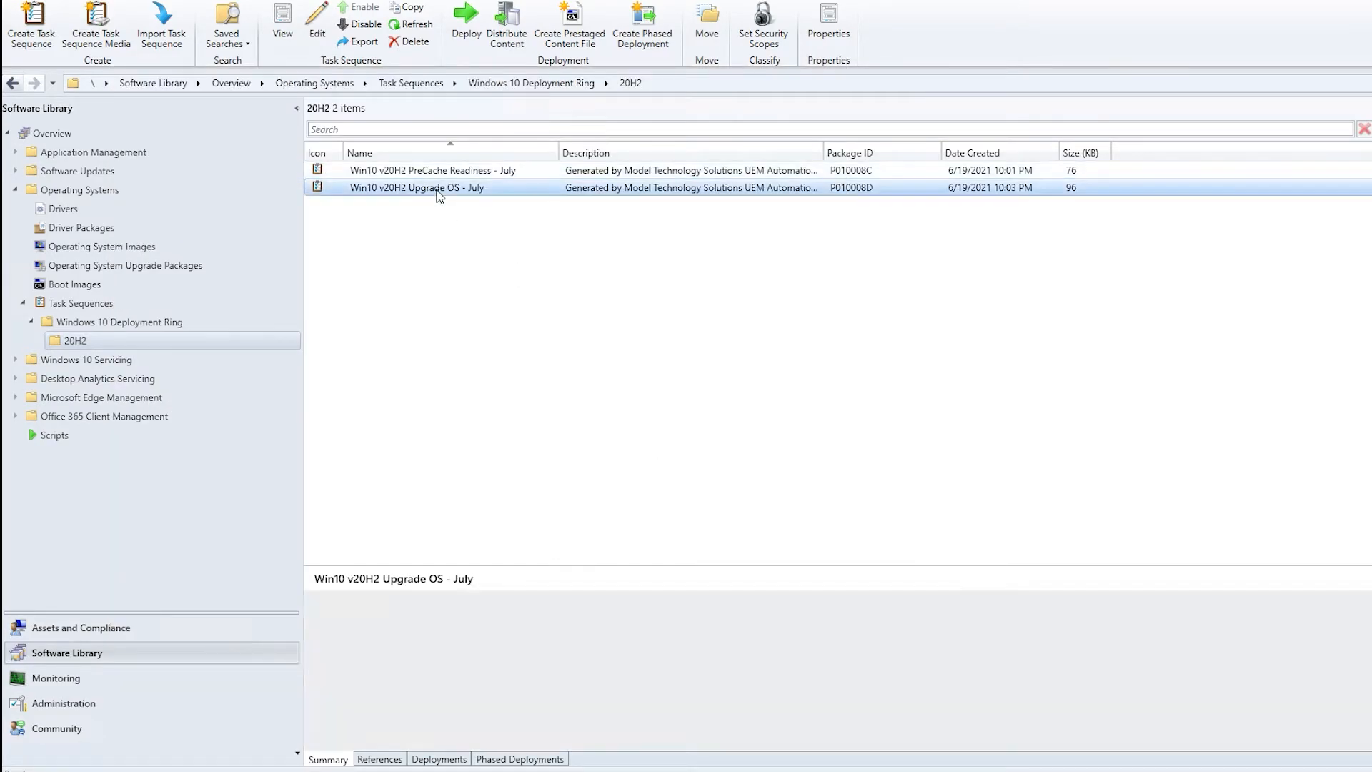
left_click(480, 227)
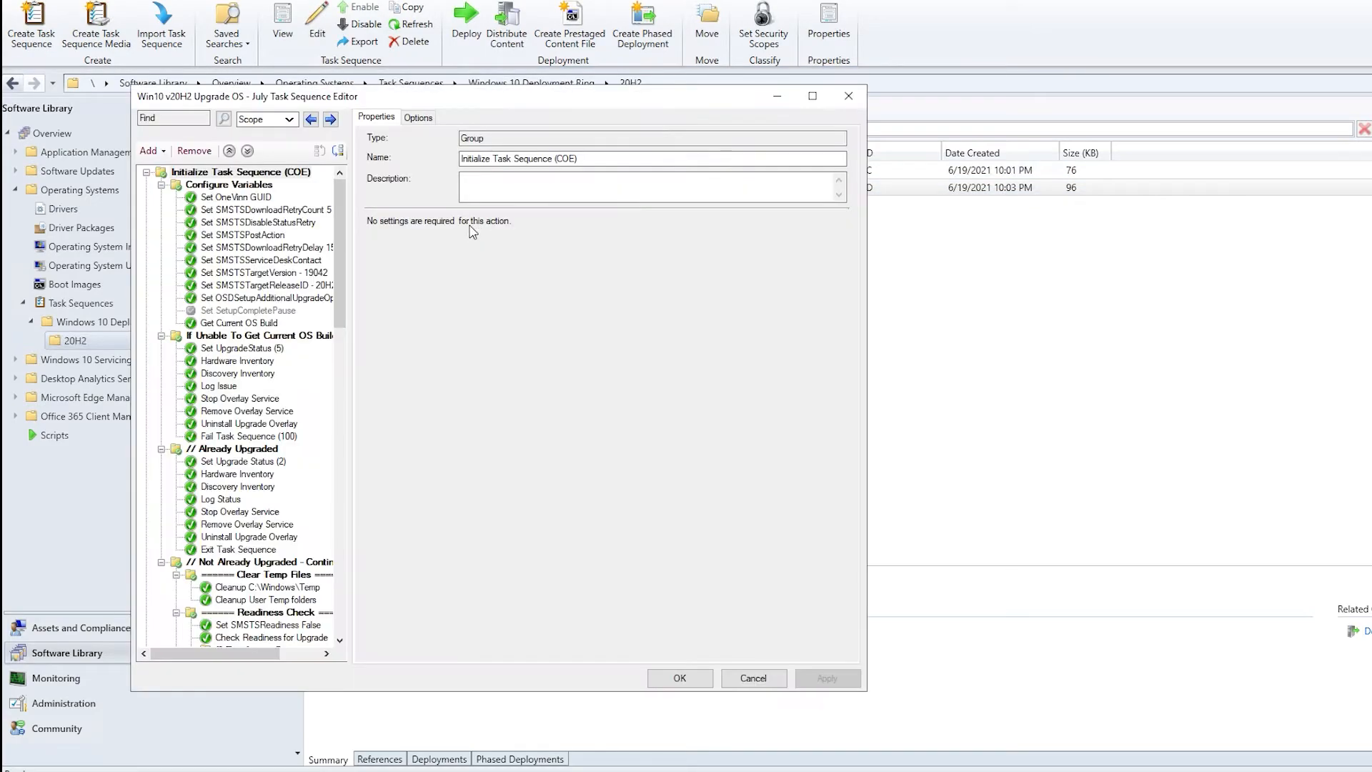
left_click_drag(333, 270, 372, 639)
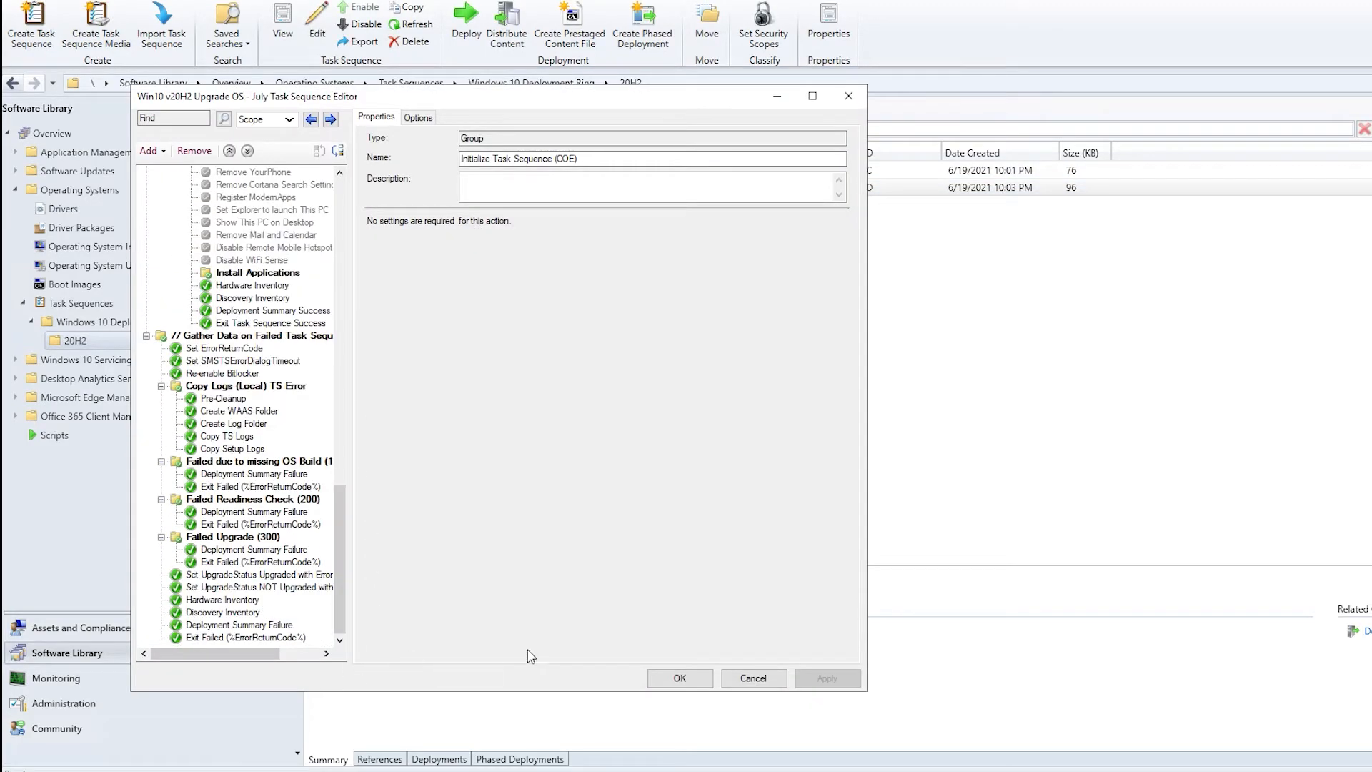
left_click(736, 666)
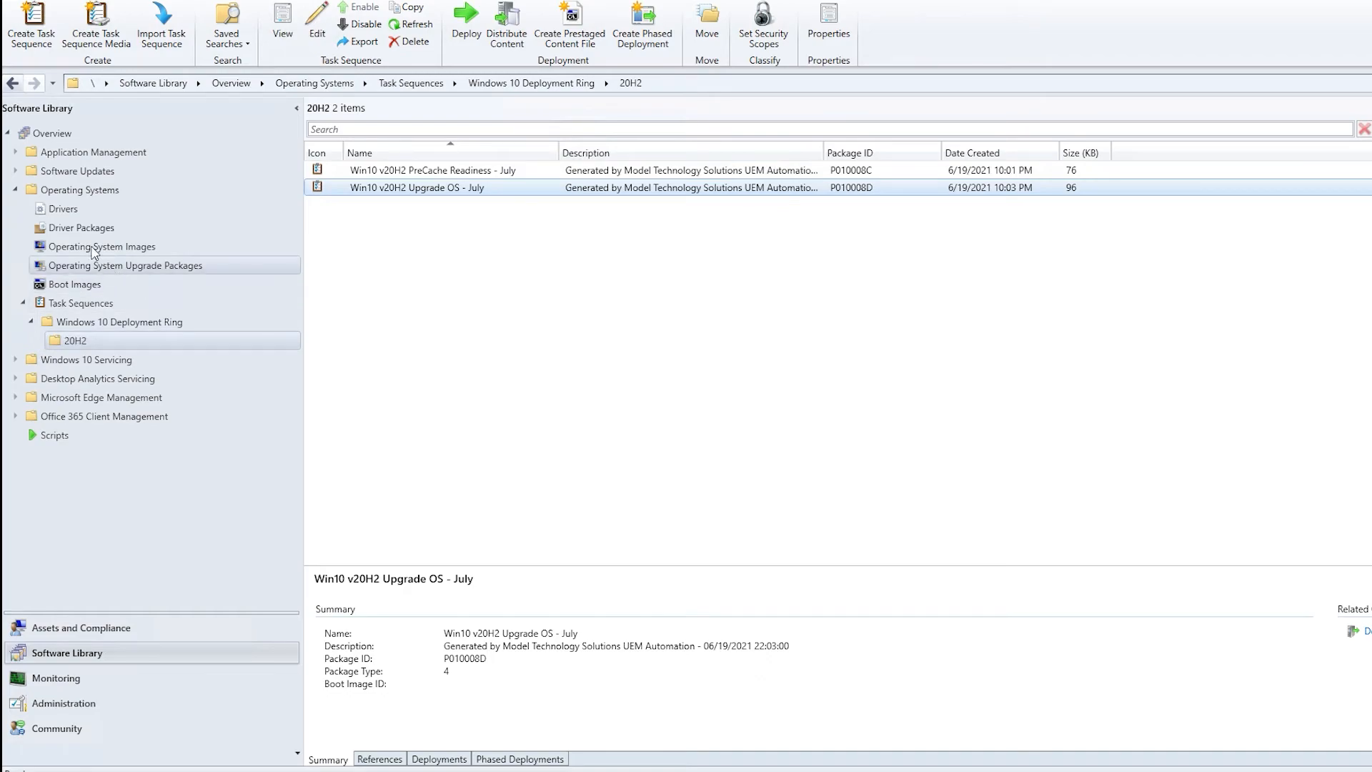
View the application management packages in the Windows 10 Deployment Ring folder
left_click(14, 152)
left_click(23, 209)
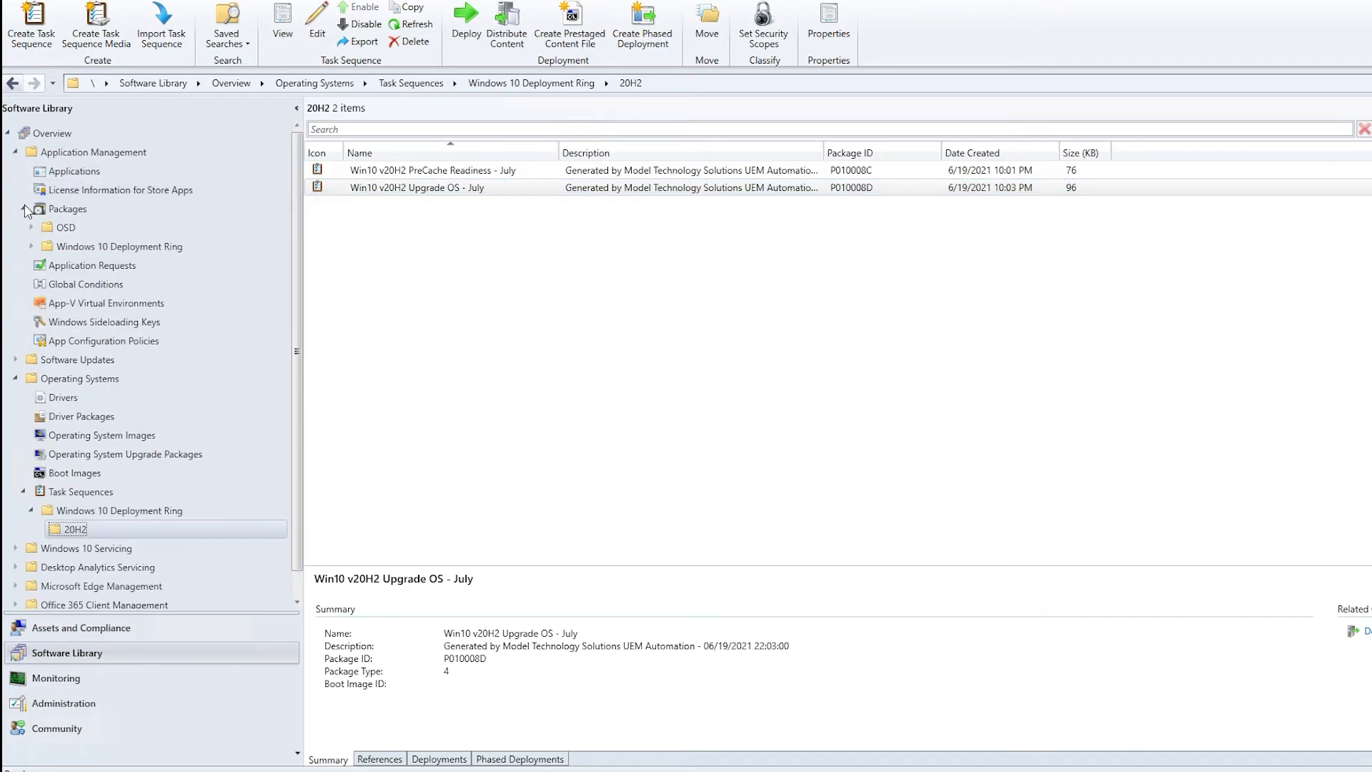
left_click(66, 248)
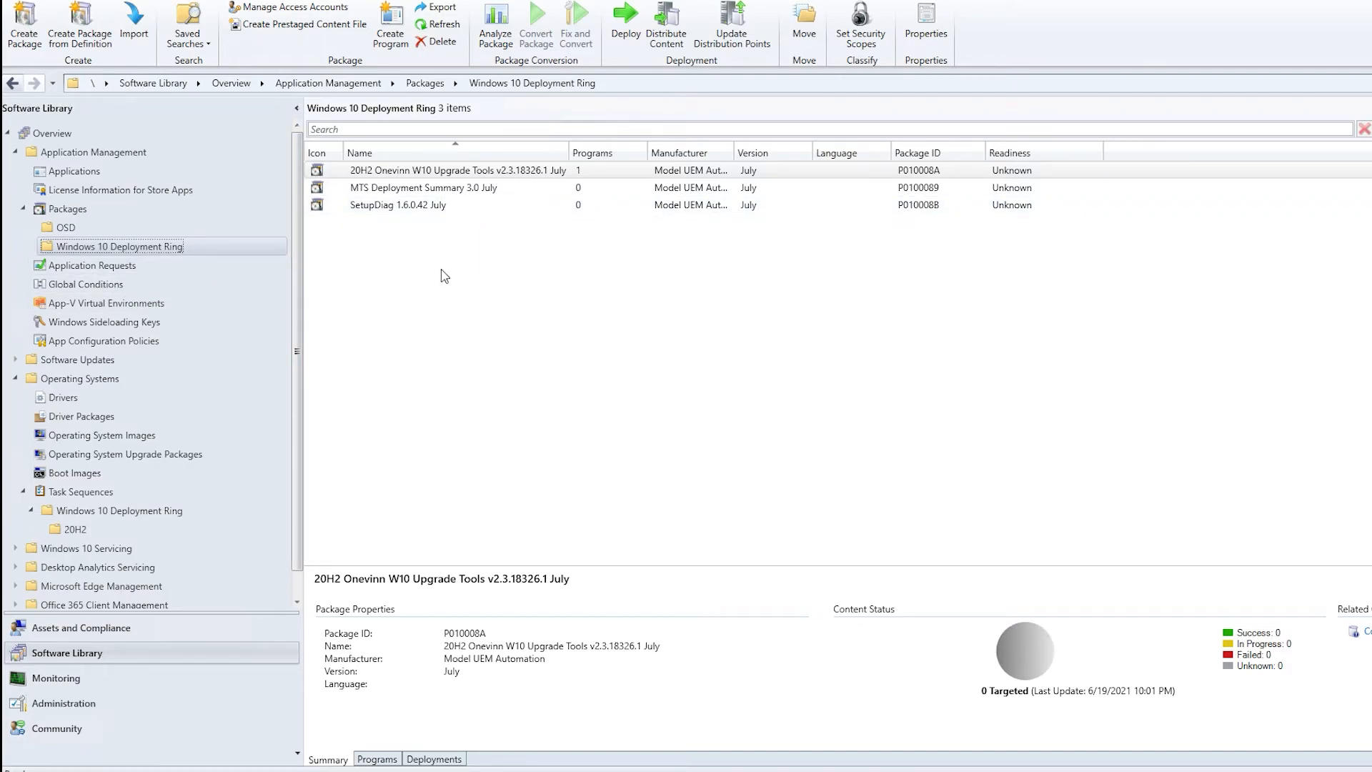
Browse the device collections to the 20H2 folder under UEM - Windows 10 Servicing, All Windows 10 Servicing Results
left_click(141, 636)
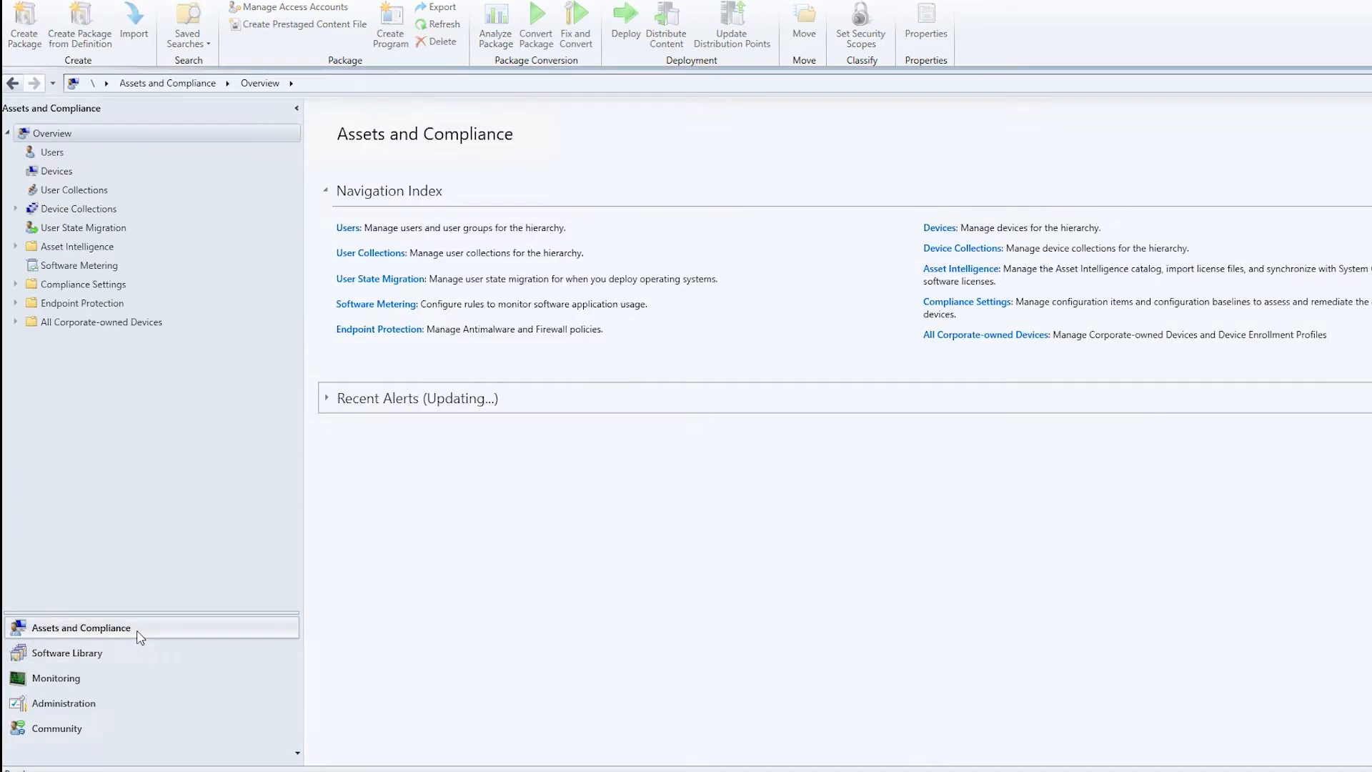
left_click(15, 209)
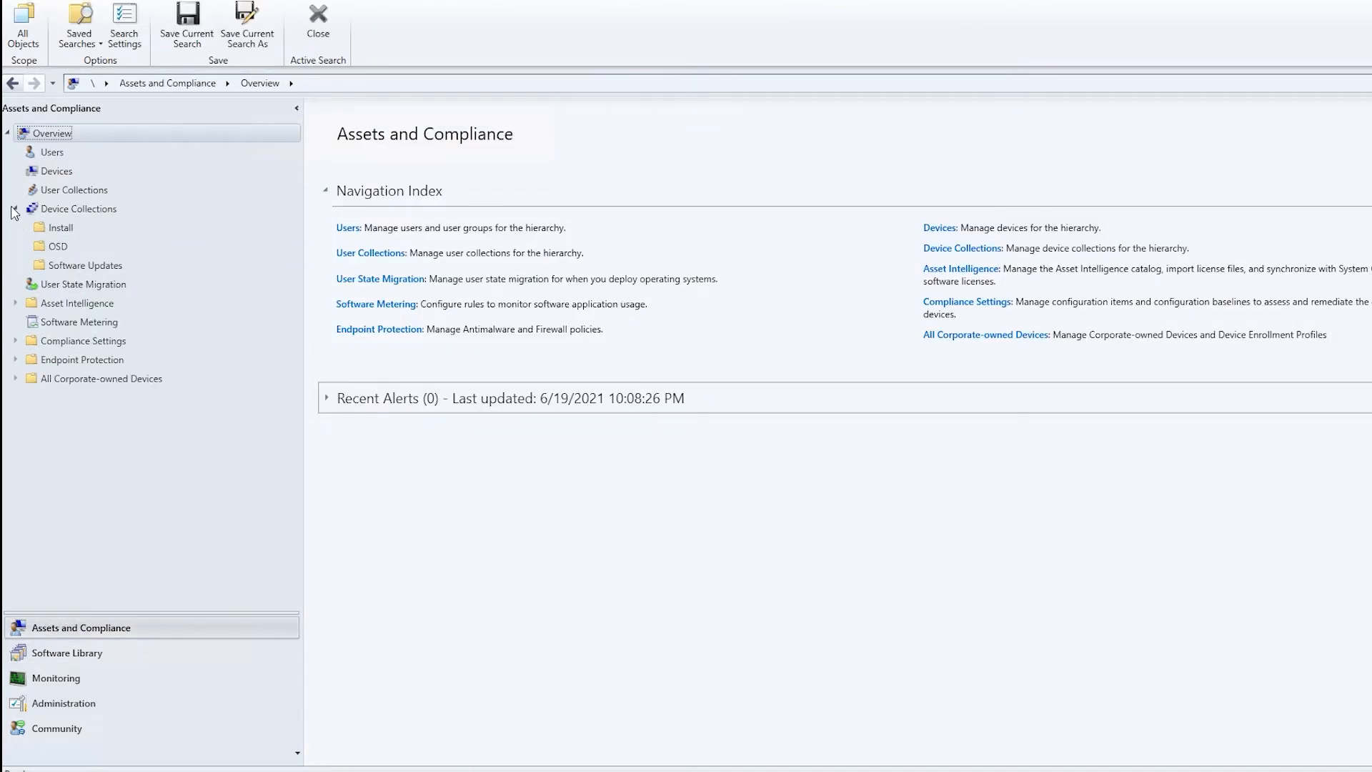
left_click(64, 210)
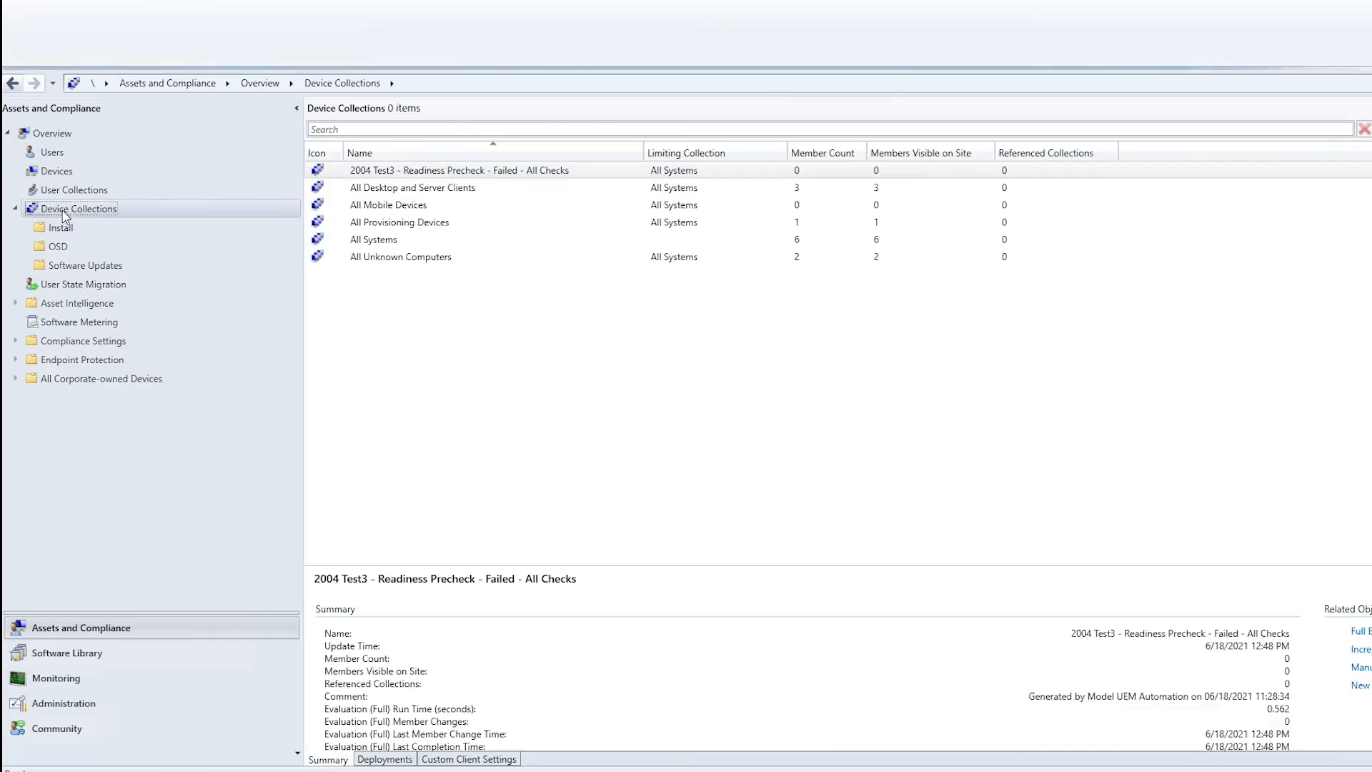
left_click(24, 284)
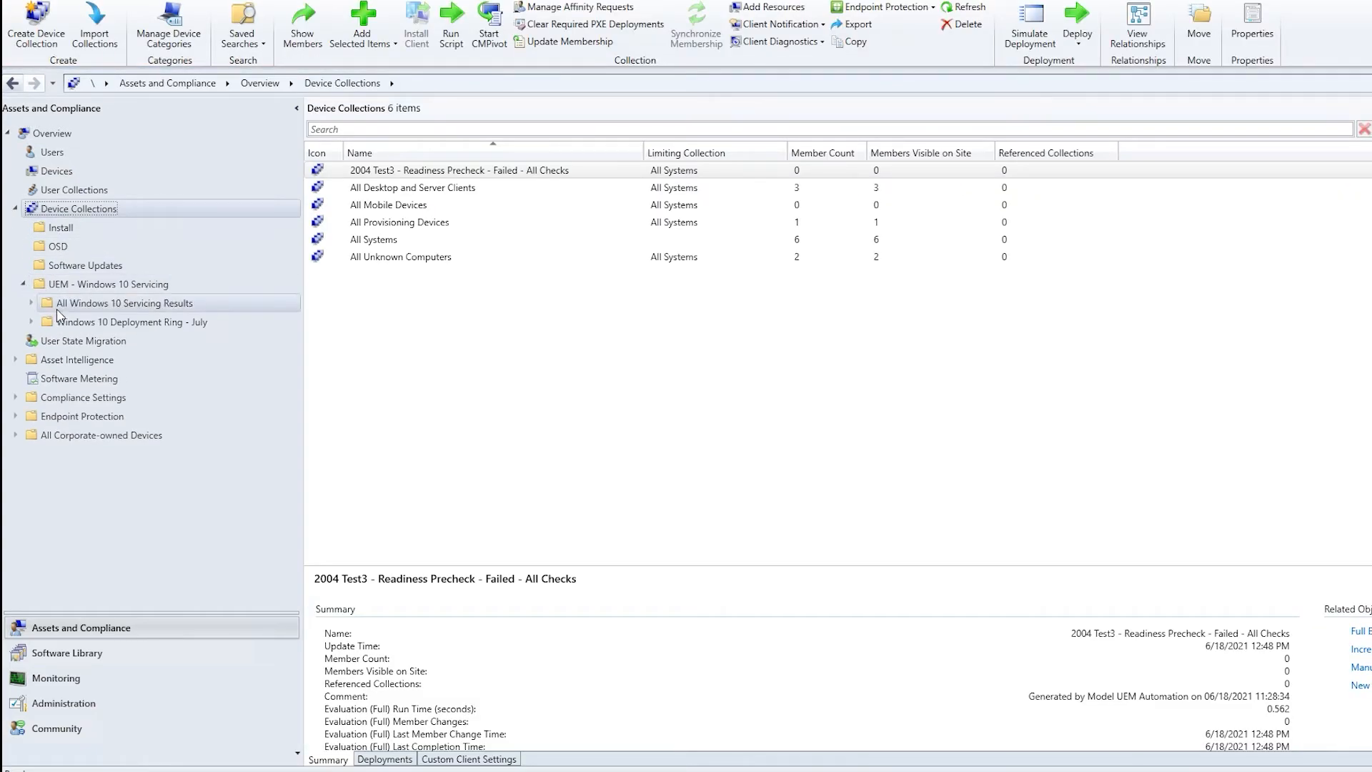
left_click(60, 306)
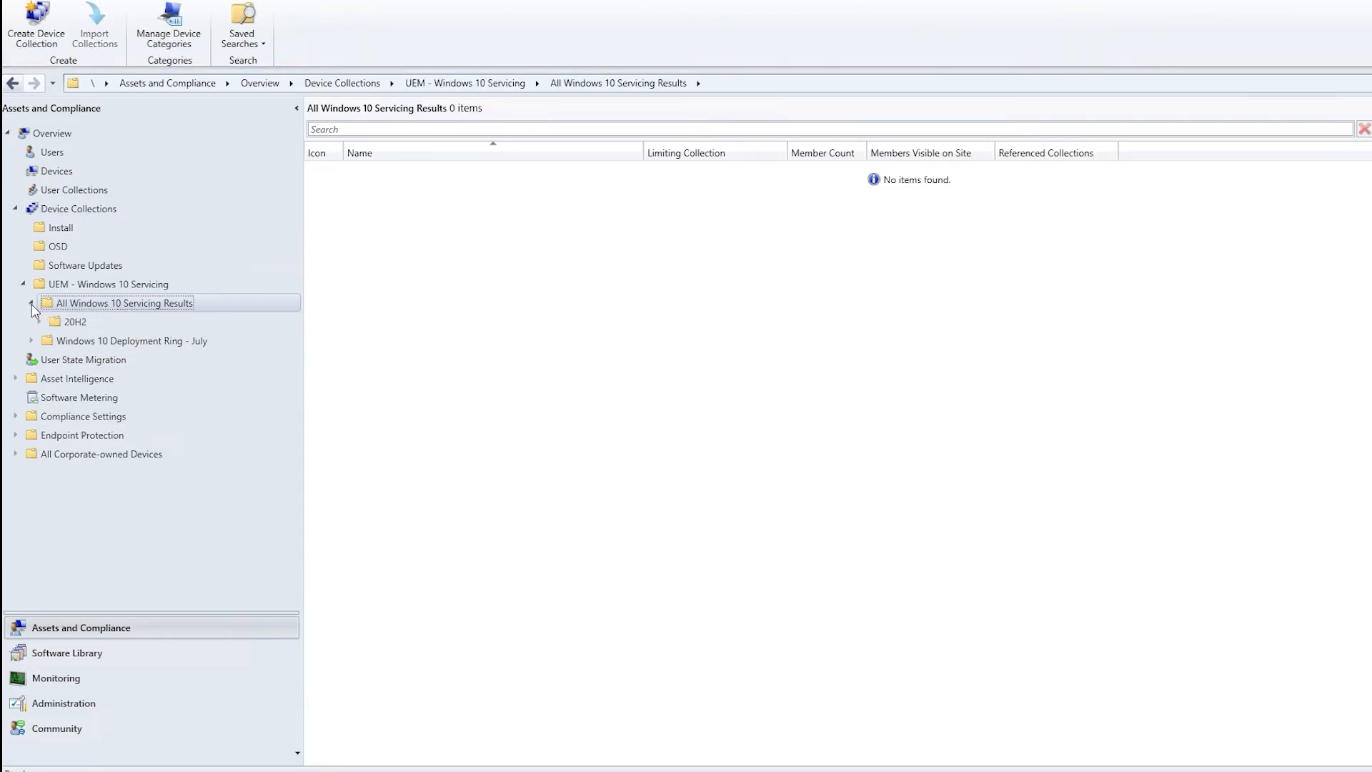
left_click(72, 323)
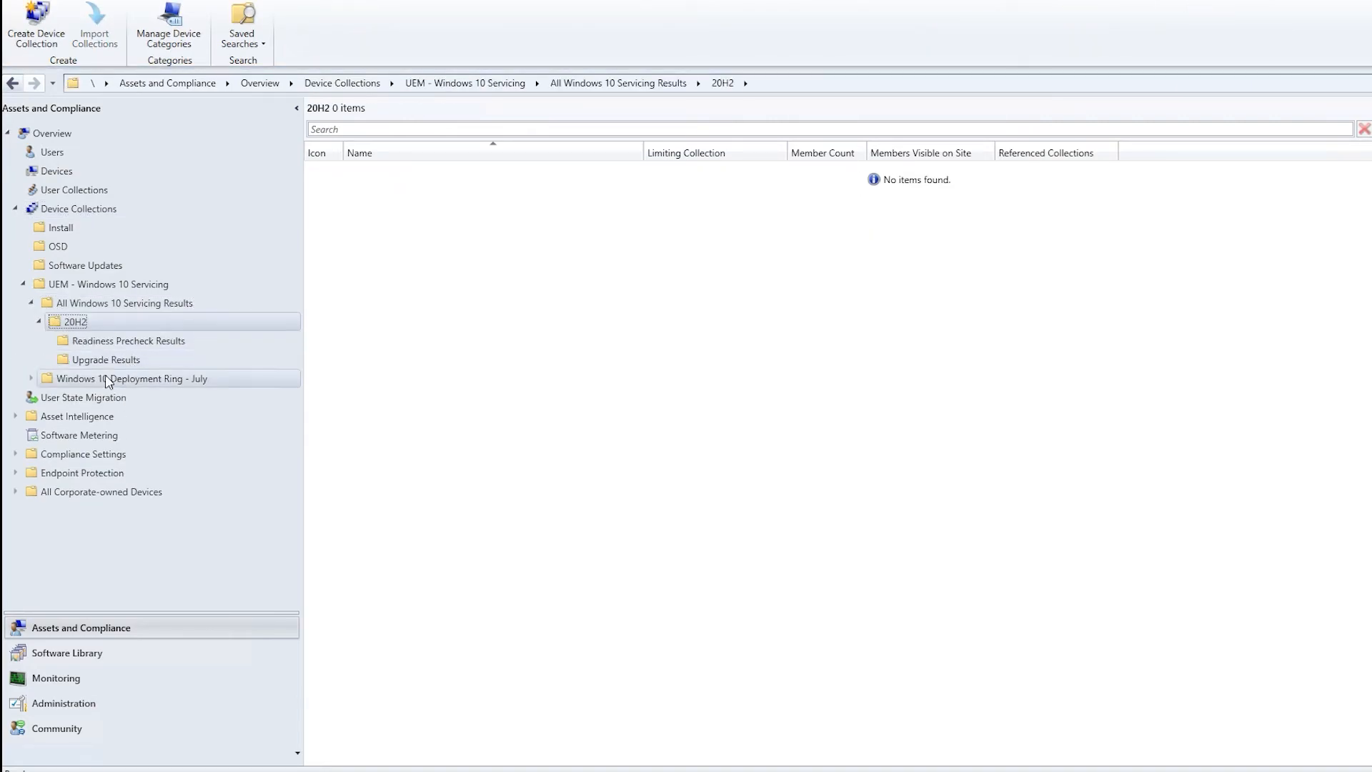
Examine the Staged Task Sequences and Readiness Precheck Results collections for 20H2 under Windows 10 Deployment Ring - July
left_click(32, 379)
left_click(39, 398)
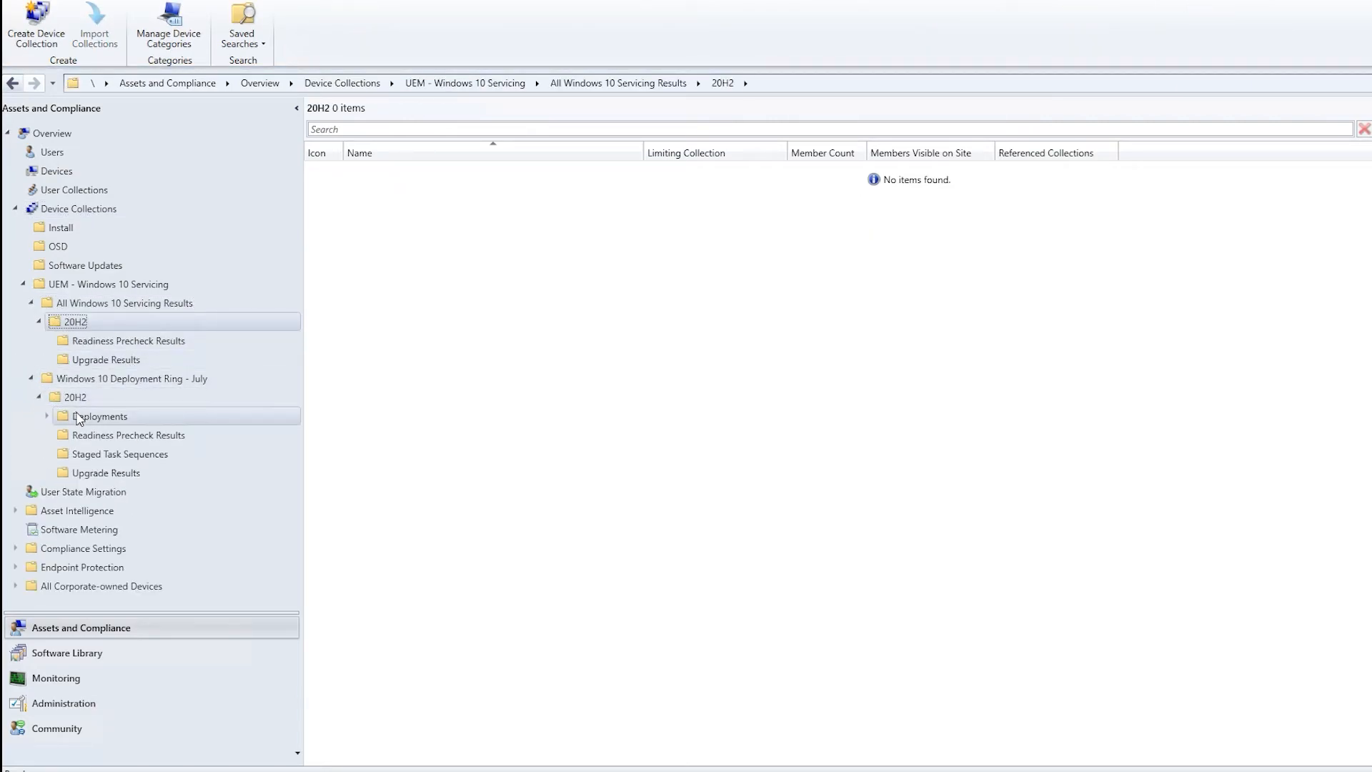
left_click(47, 416)
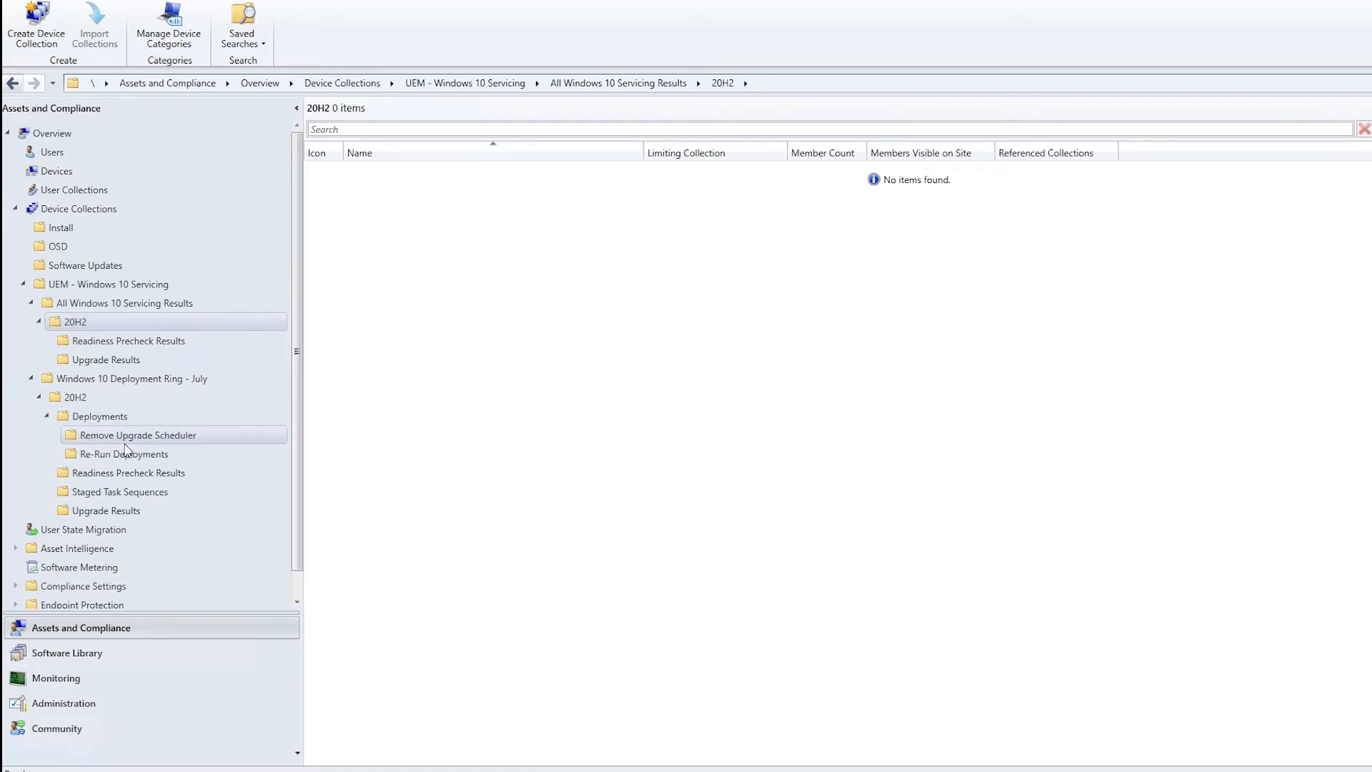
left_click(121, 493)
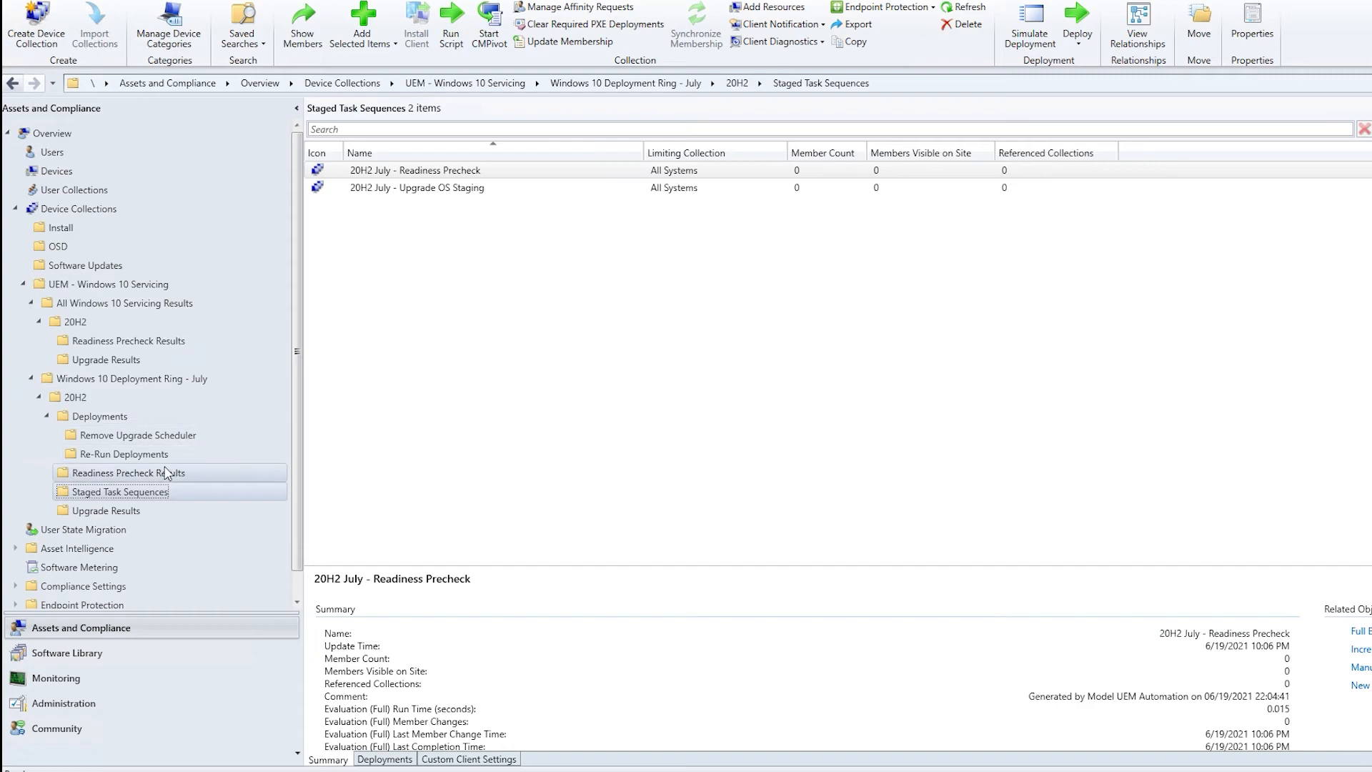
left_click(232, 473)
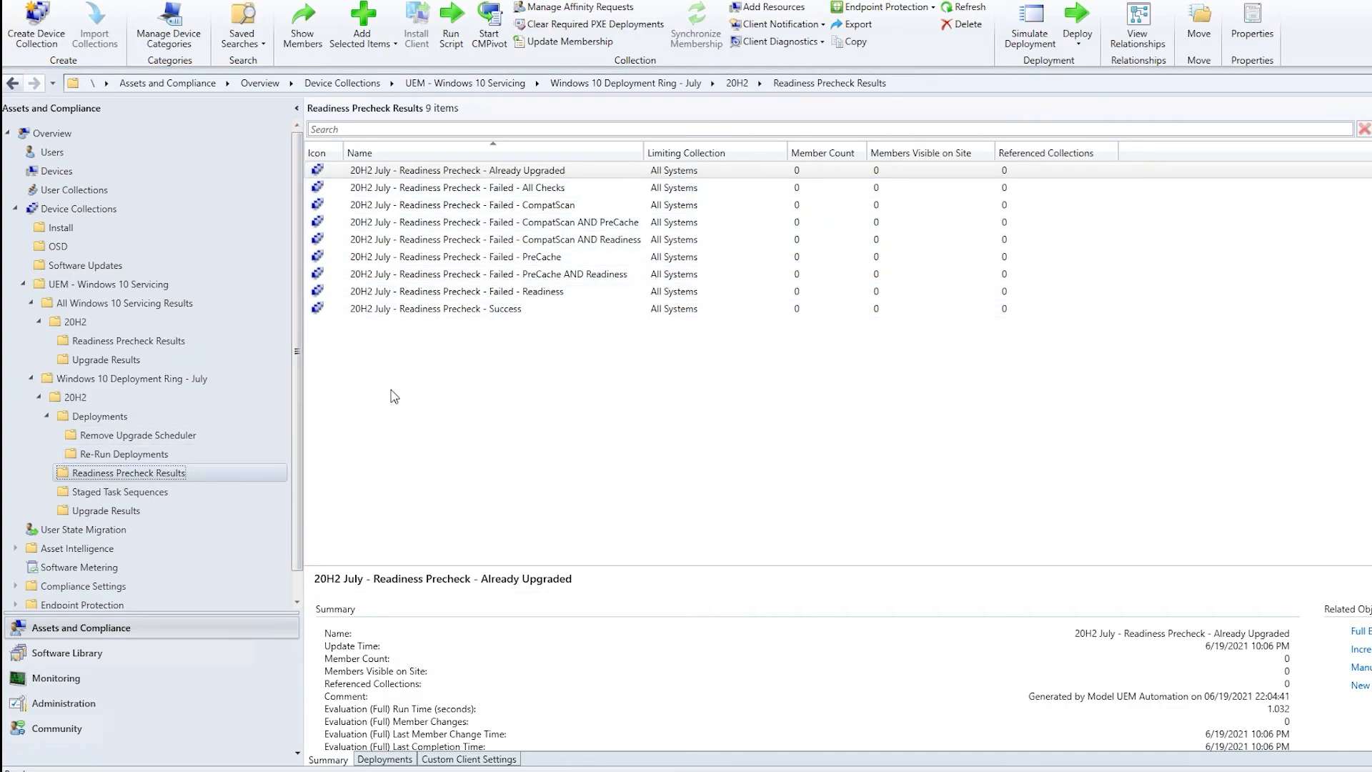
Open the hardware inventory classes of the Default Client Settings
left_click(93, 704)
left_click(84, 227)
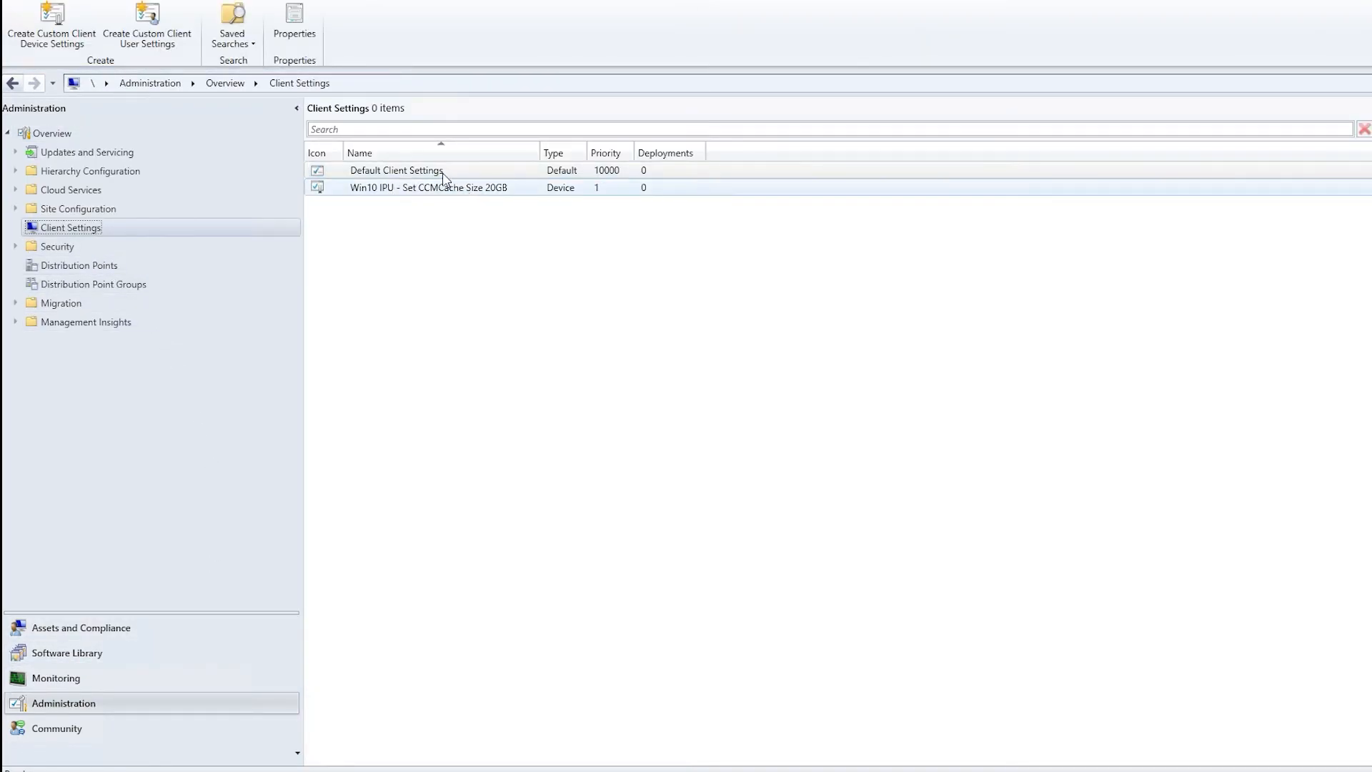
right_click(435, 172)
left_click(459, 180)
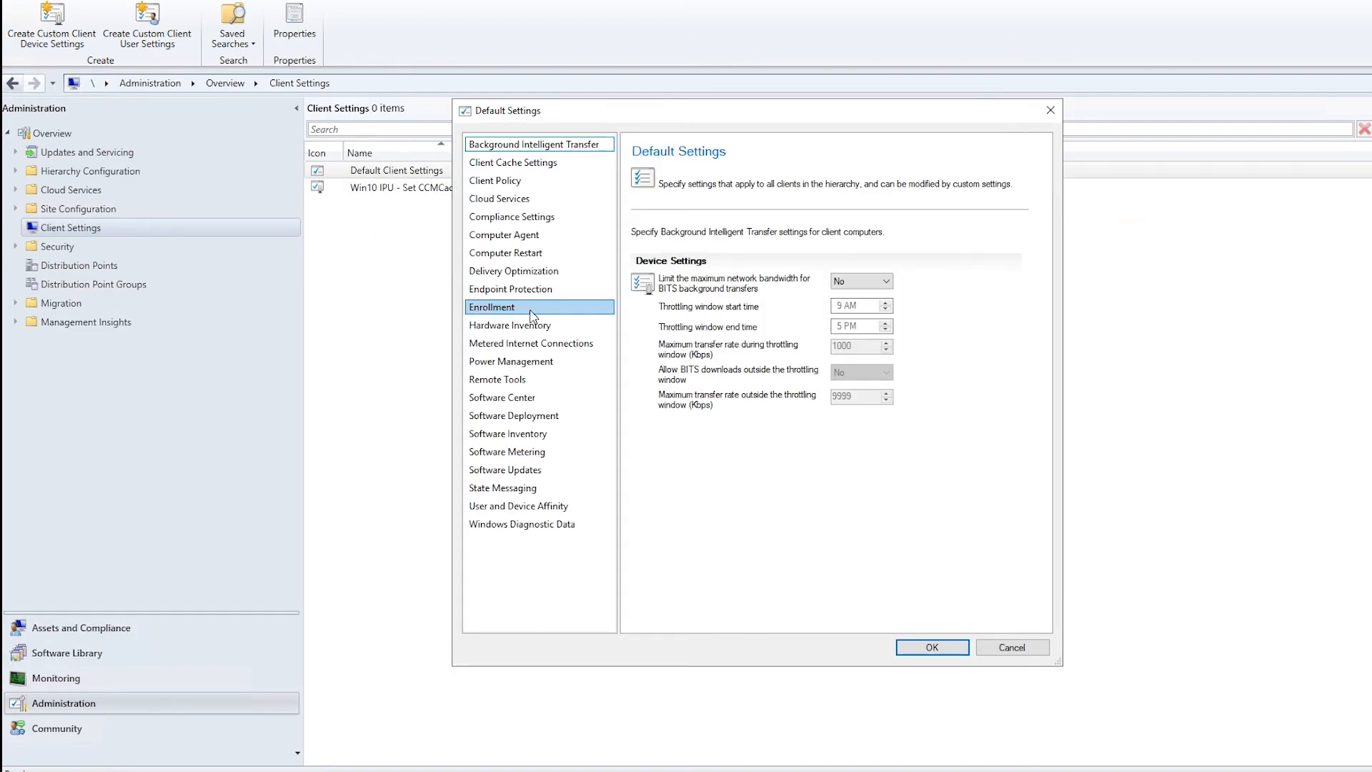
left_click(543, 326)
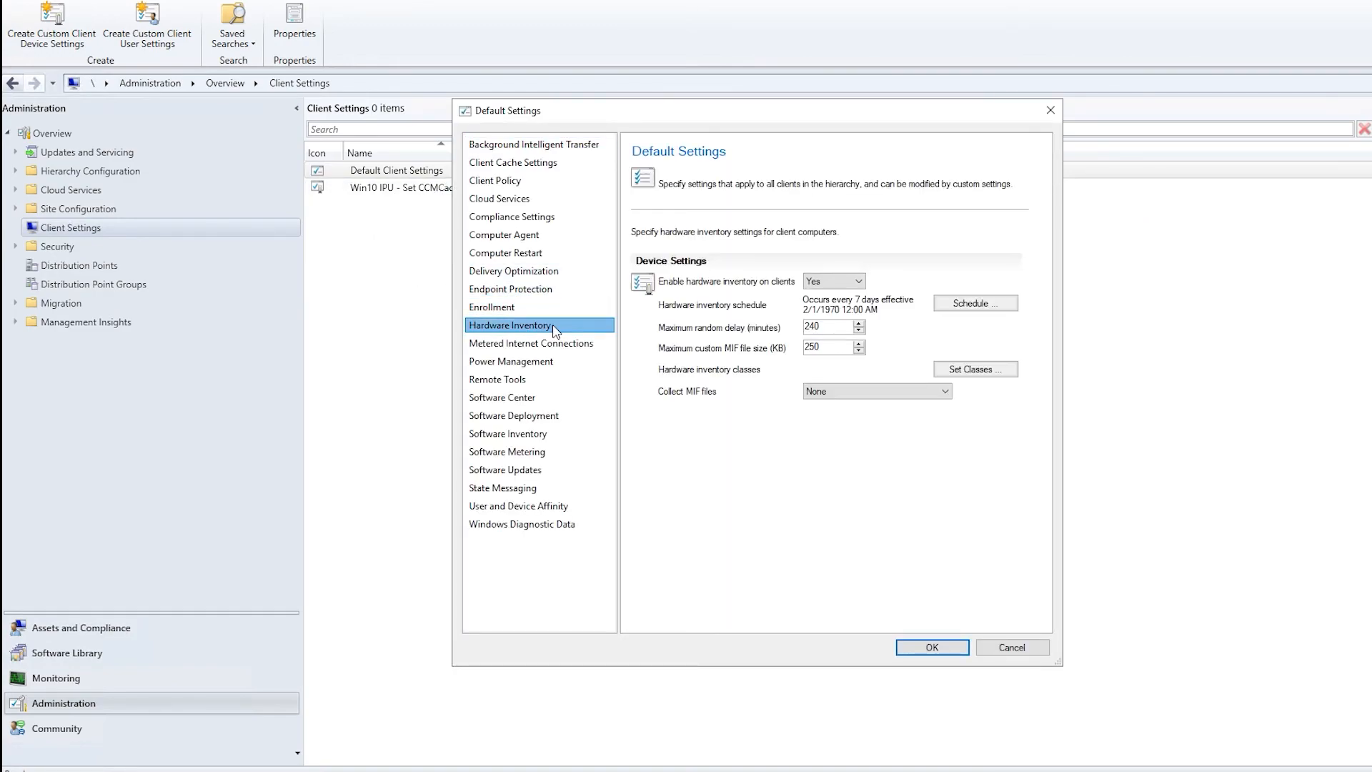
left_click(950, 369)
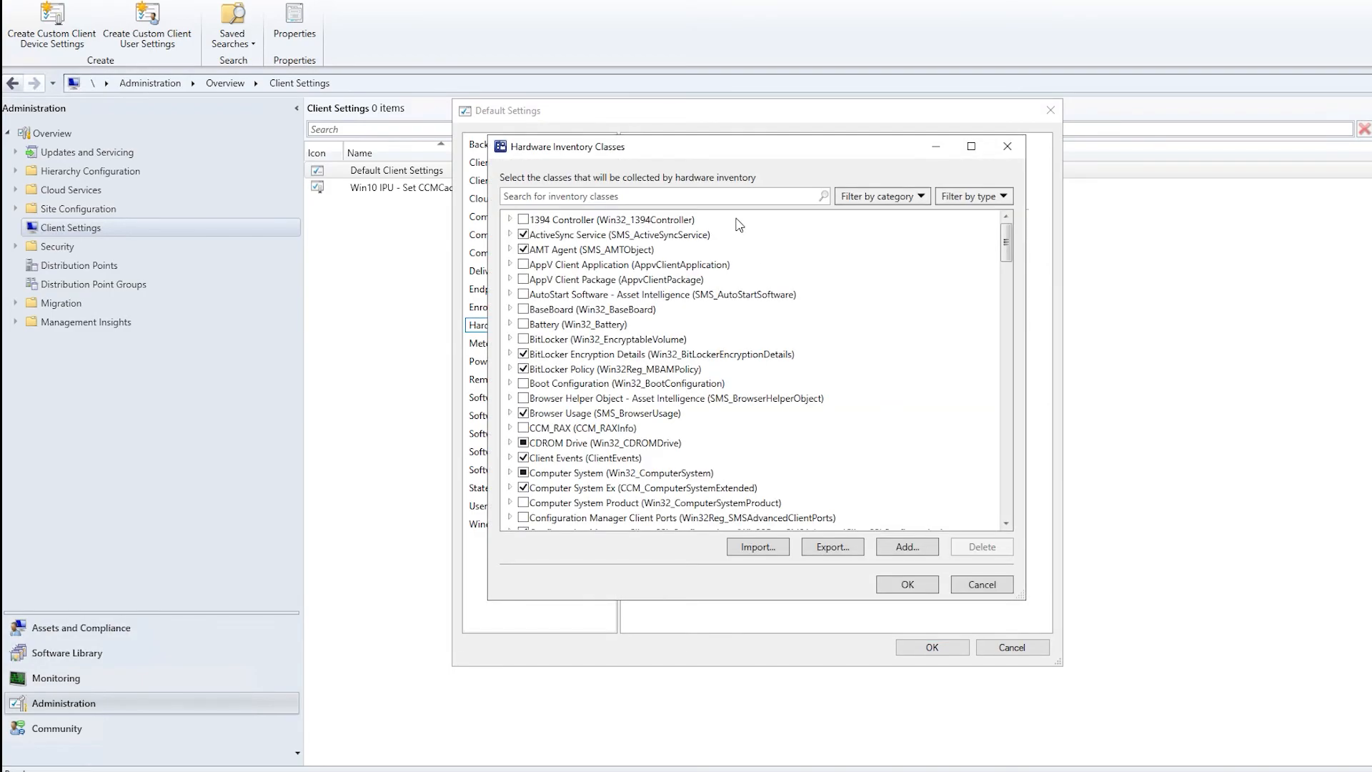
Search the hardware inventory classes for "up" to check the upgrade readiness classes, and close the client settings without changes
left_click(724, 203)
type("u")
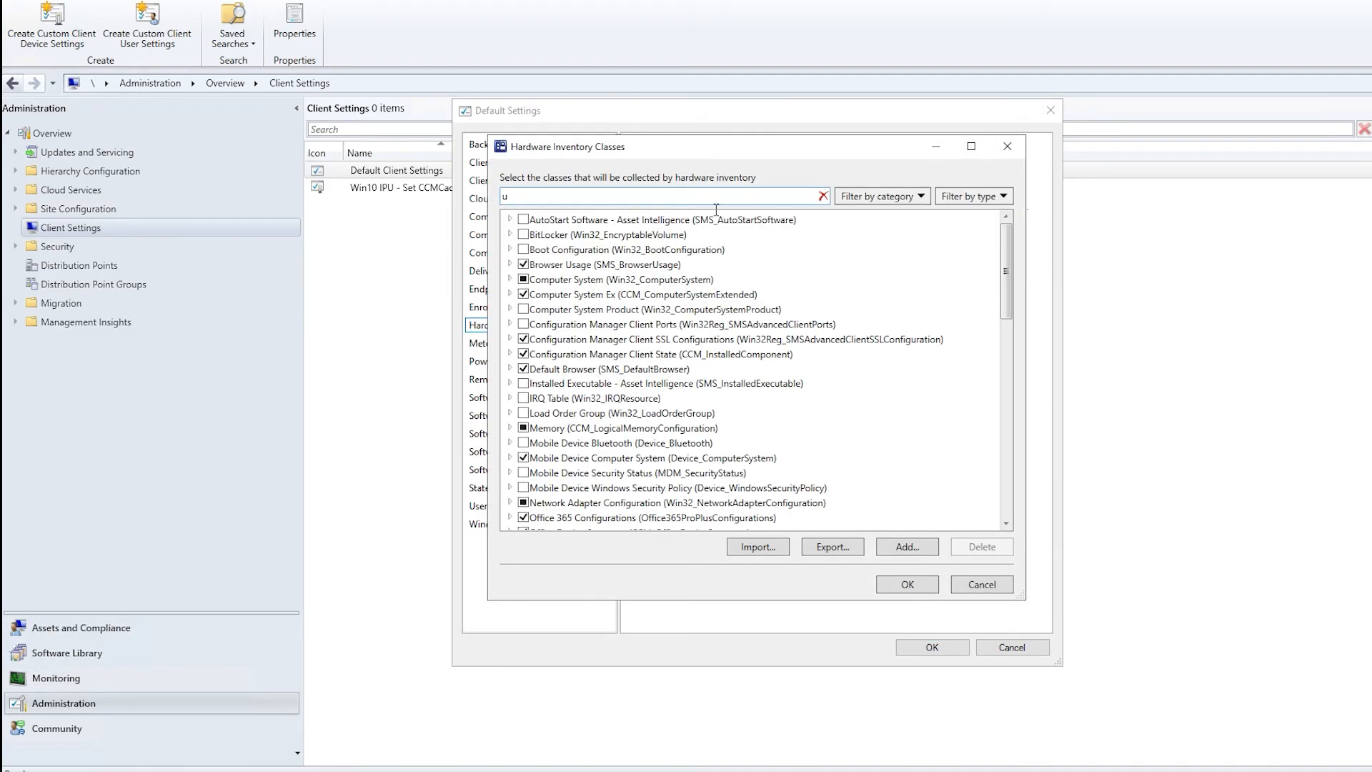
type("p")
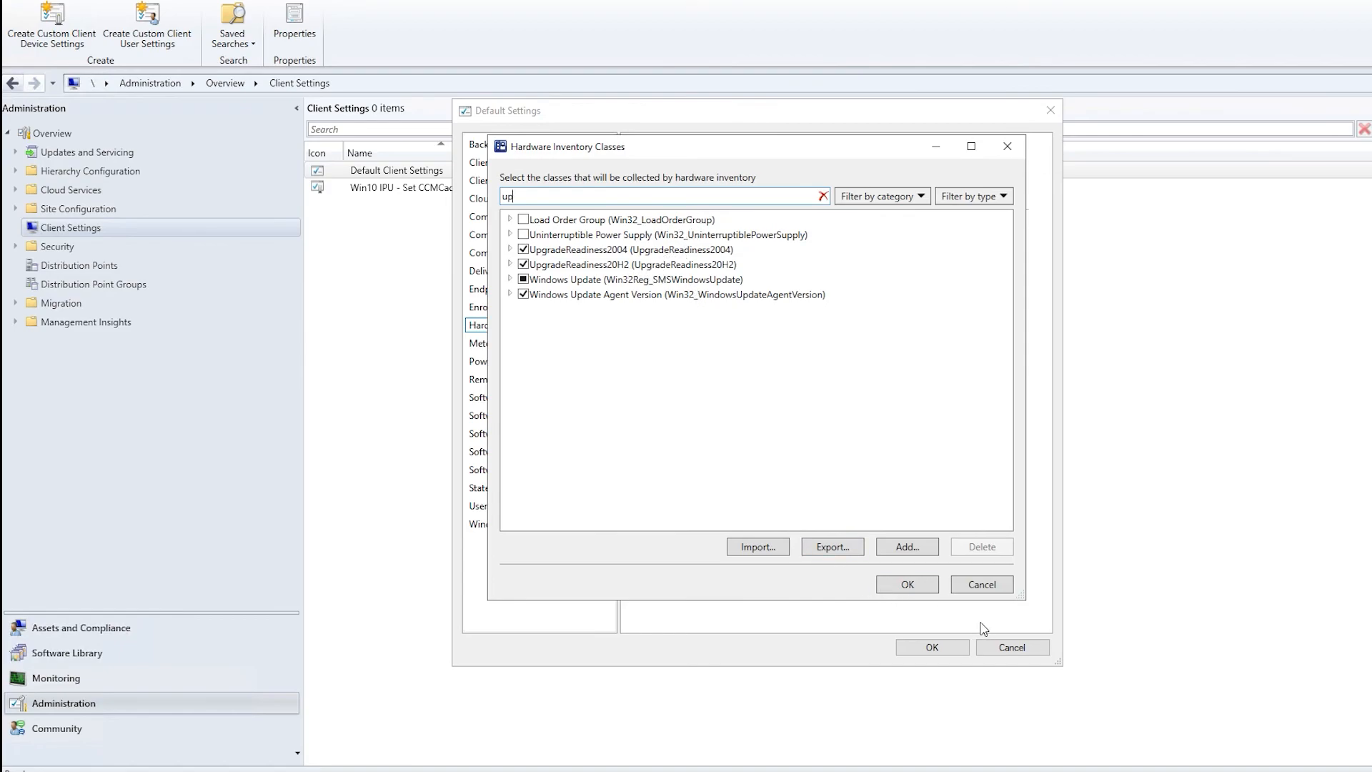
left_click(982, 585)
left_click(994, 648)
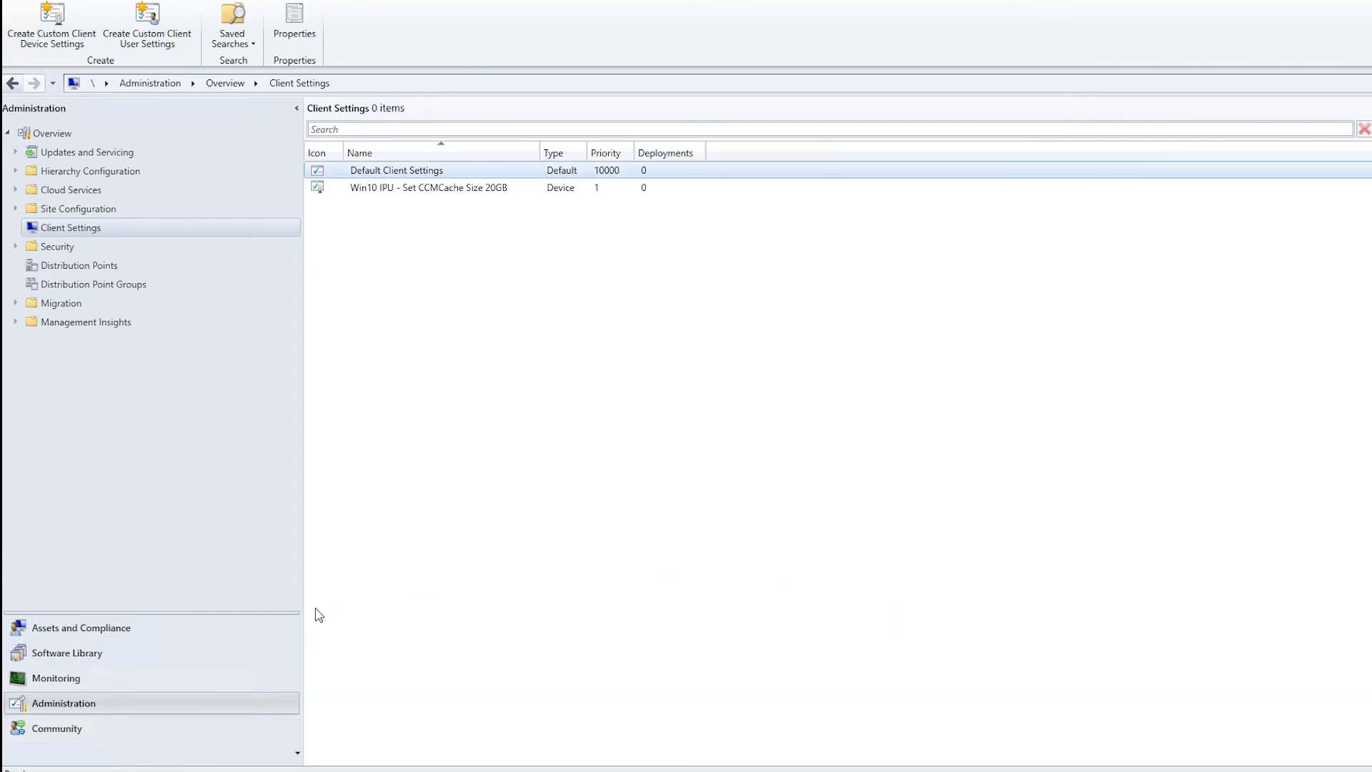
Return to the Windows 10 Deployment Ring packages in the Software Library
left_click(111, 654)
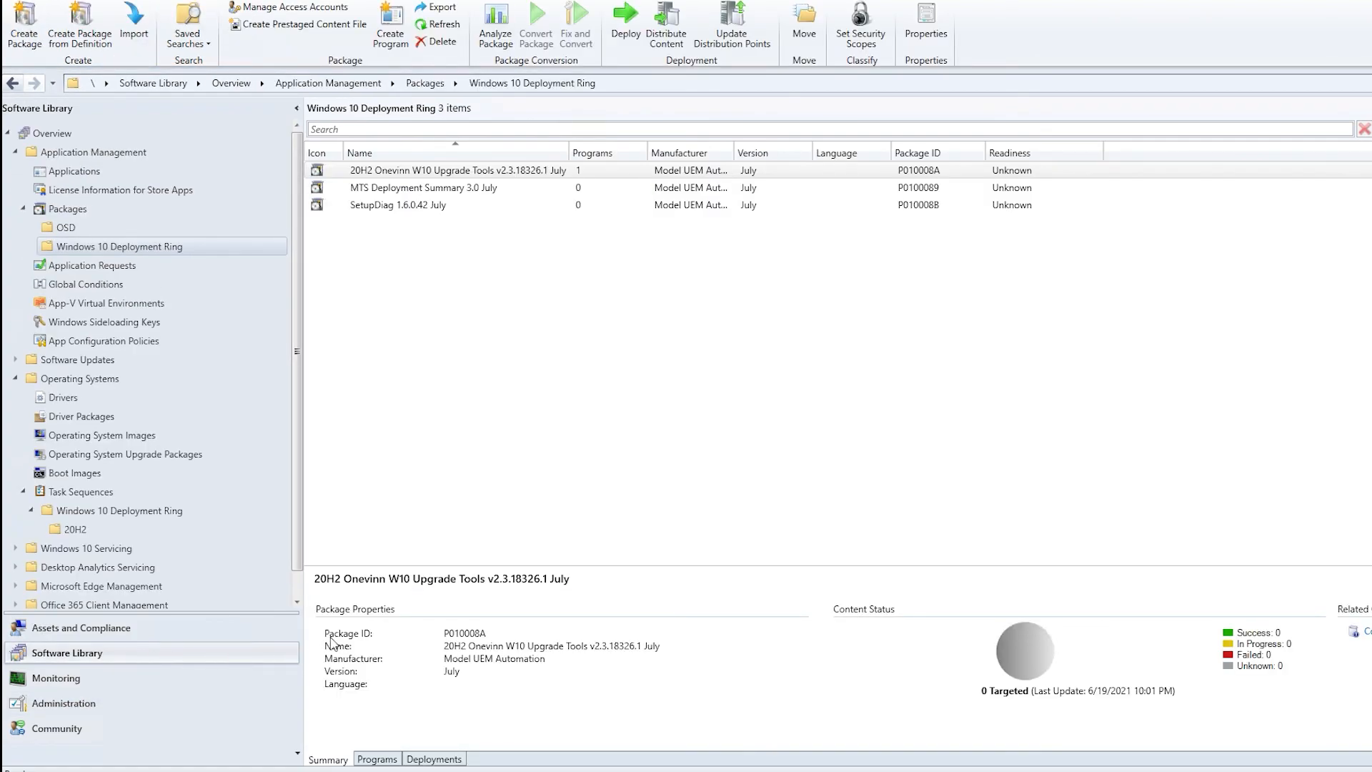